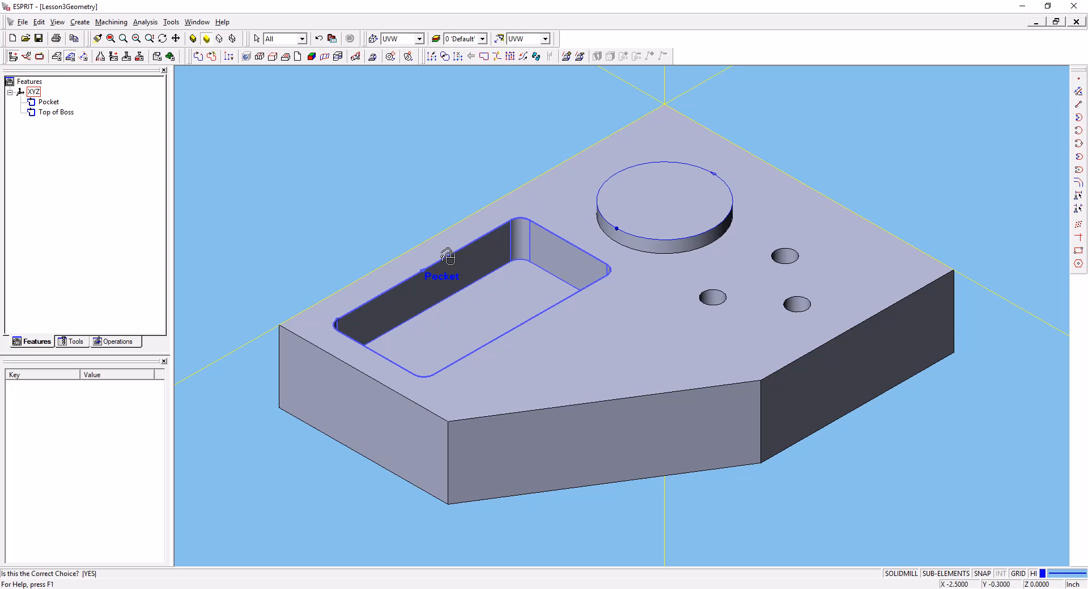
- Start a SolidMill Traditional Pocketing operation on the Pocket feature
{"action": "left_click", "coordinate": [447, 257]}
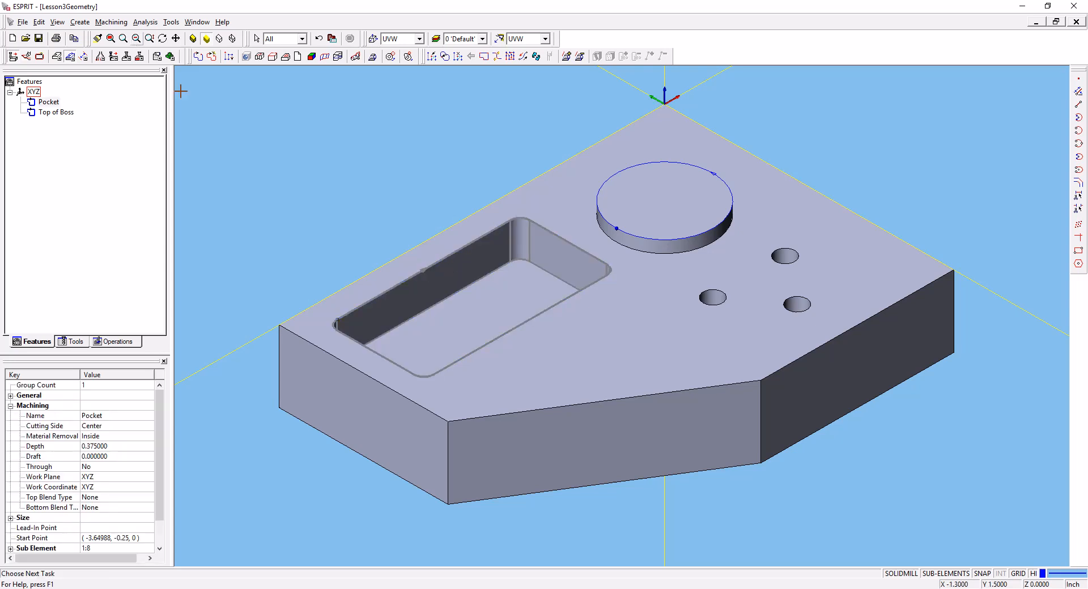
{"action": "left_click", "coordinate": [56, 105]}
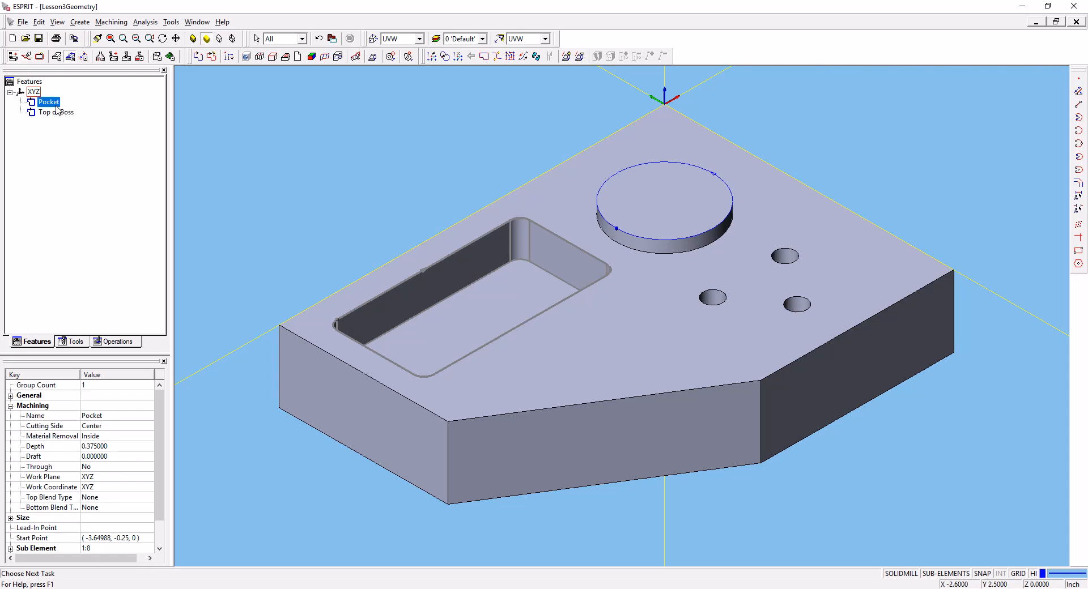
{"action": "left_click", "coordinate": [113, 57]}
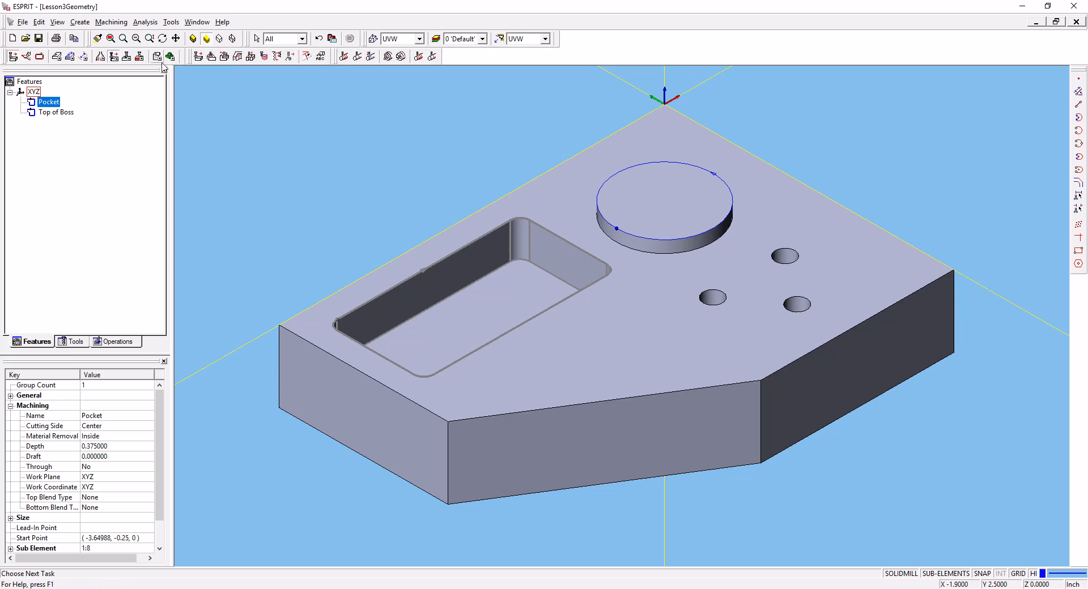
{"action": "left_click", "coordinate": [210, 60]}
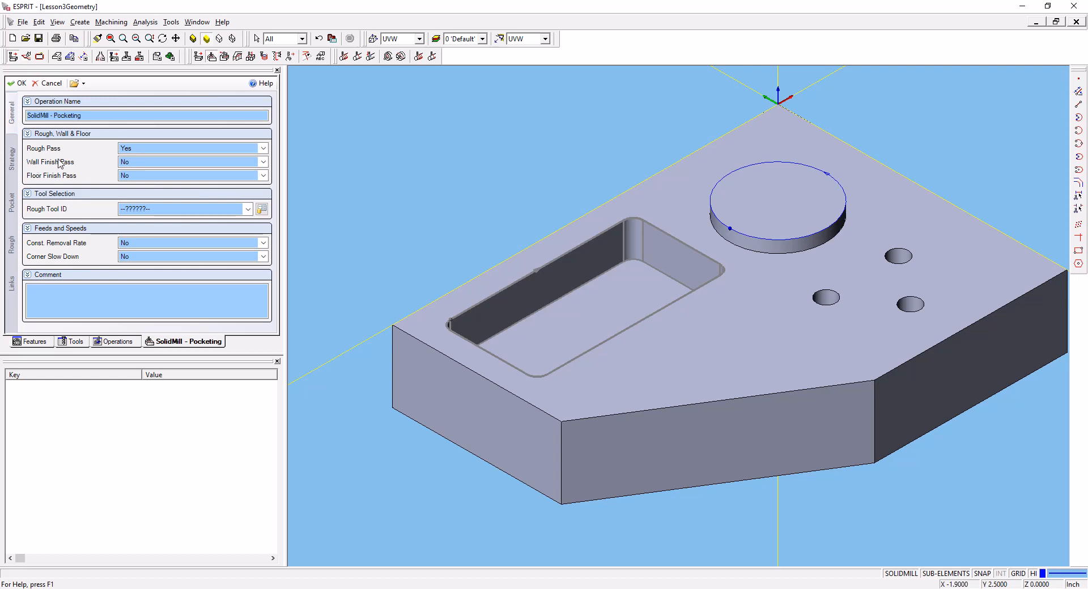
- Try enabling the wall finish pass and the floor finish pass one after the other, setting each back to No
{"action": "left_click", "coordinate": [138, 164]}
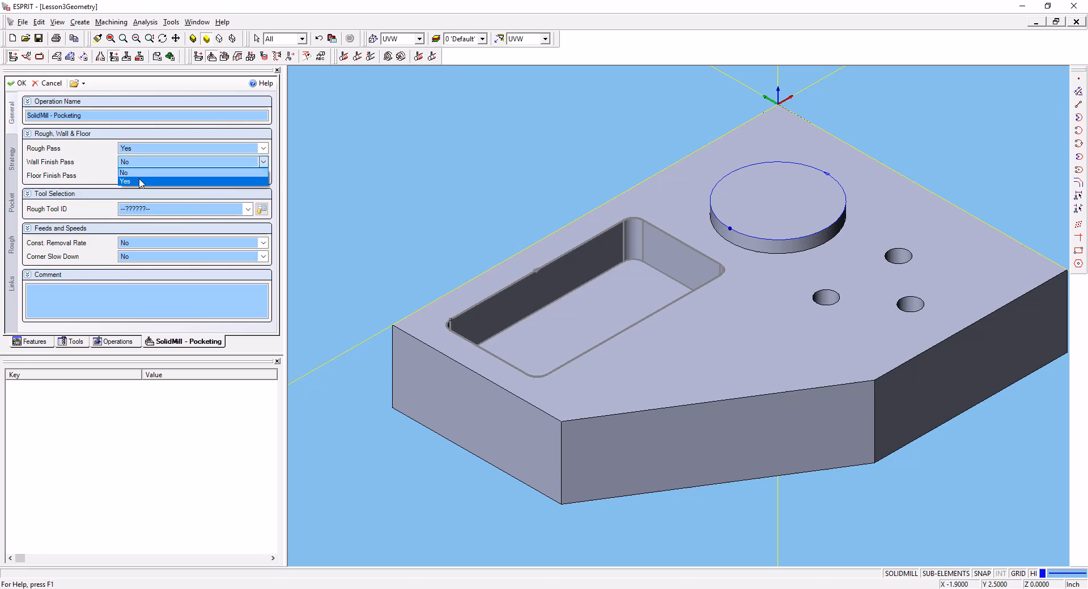
{"action": "left_click", "coordinate": [141, 180]}
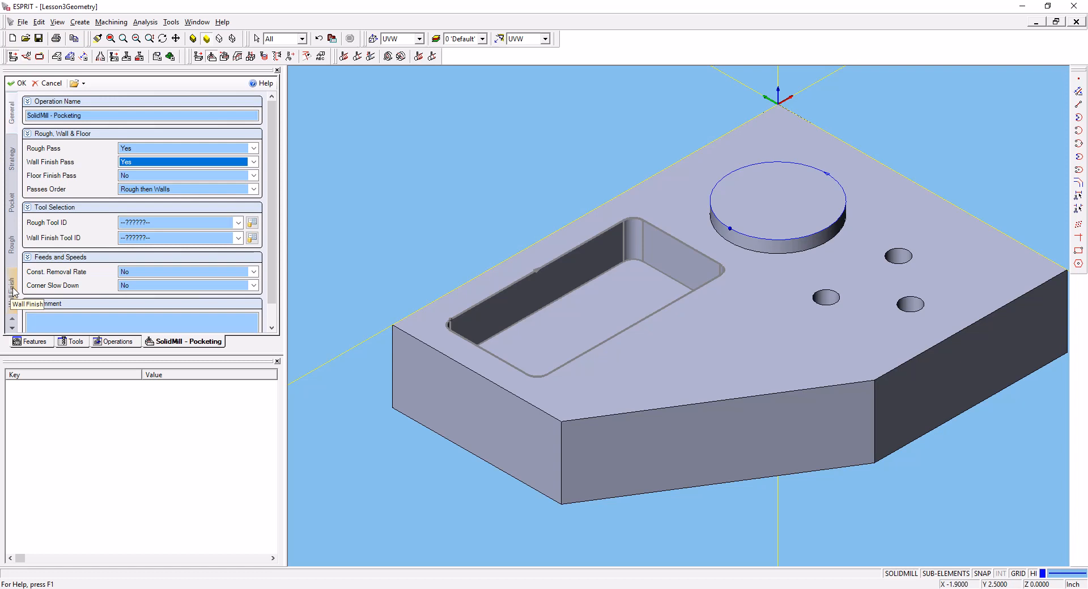
{"action": "left_click", "coordinate": [142, 162]}
{"action": "left_click", "coordinate": [142, 173]}
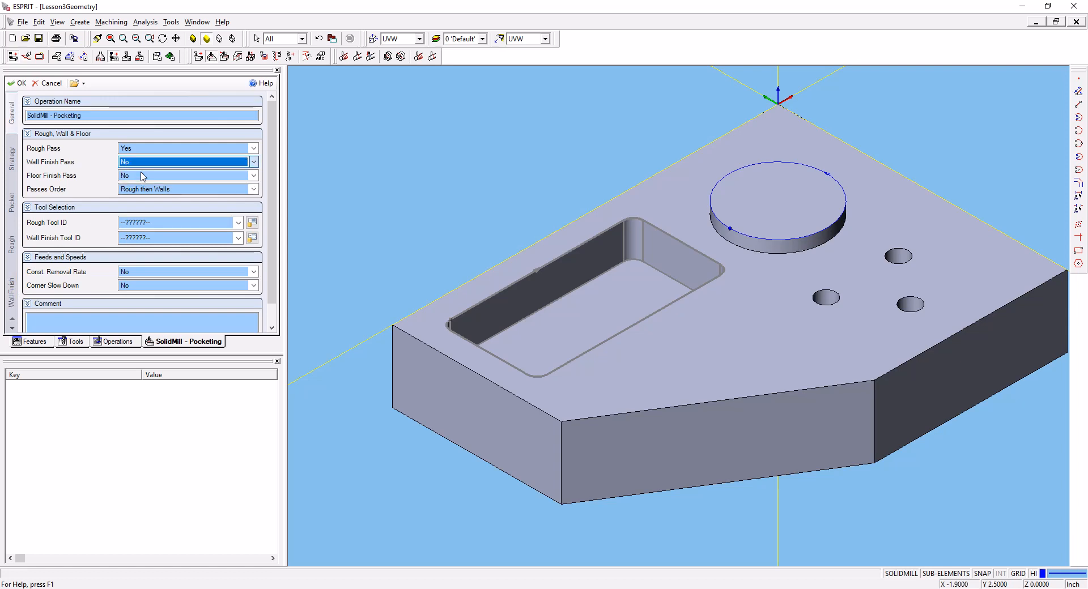
{"action": "left_click", "coordinate": [138, 175]}
{"action": "left_click", "coordinate": [134, 194]}
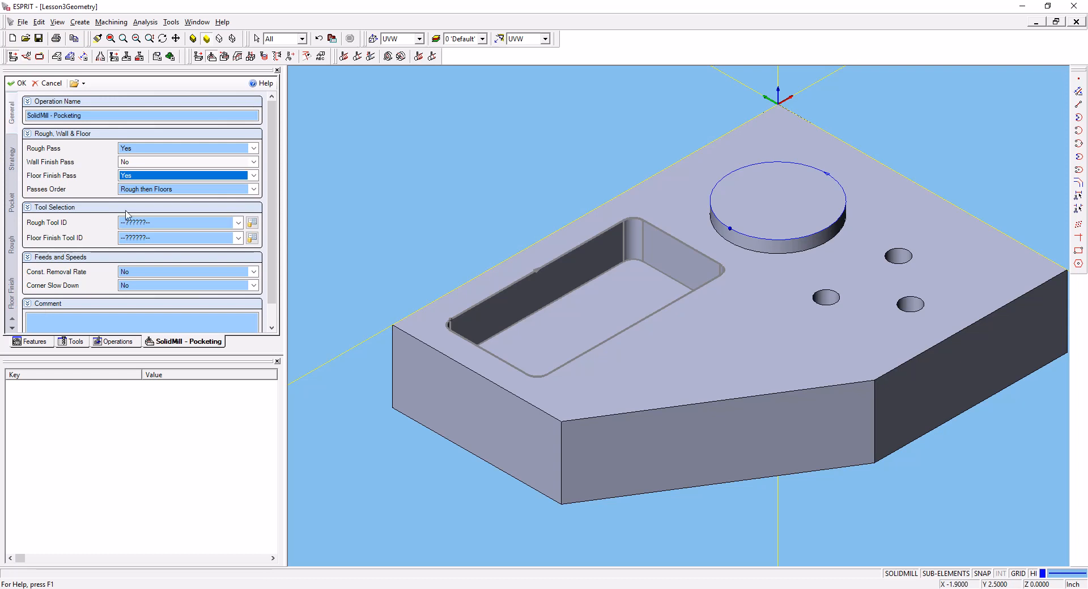
{"action": "left_click", "coordinate": [150, 176]}
{"action": "left_click", "coordinate": [151, 186]}
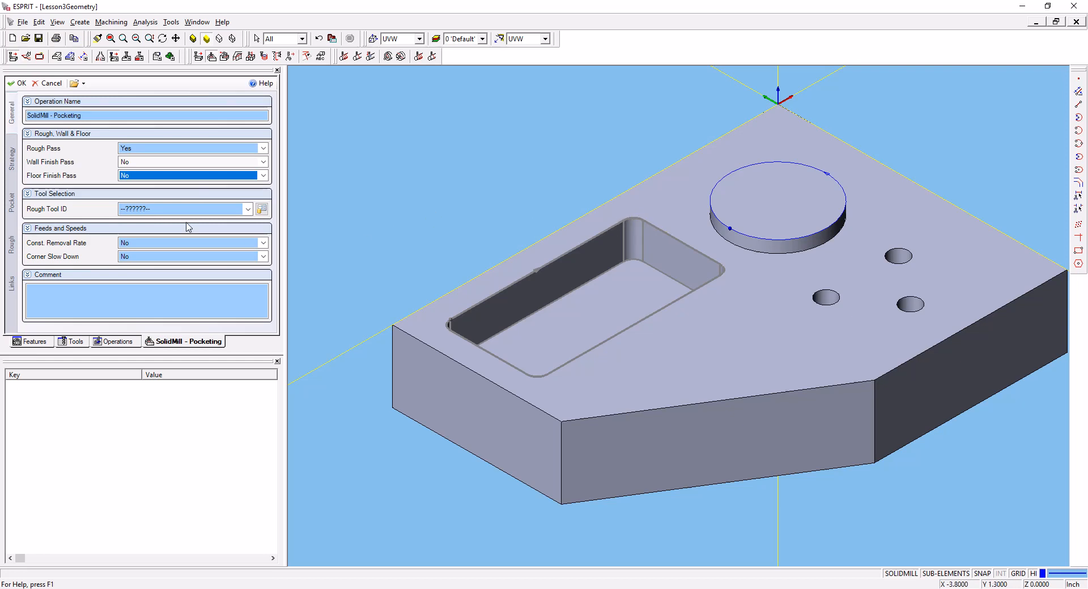
- Assign the 3/8 EM end mill as the rough tool of the pocketing operation
{"action": "left_click", "coordinate": [171, 209]}
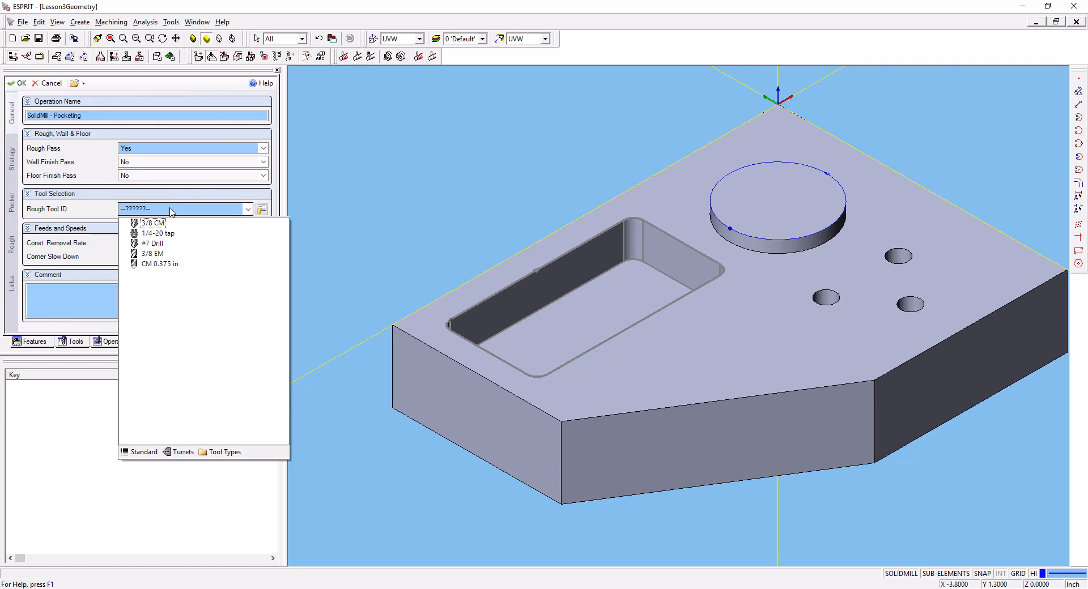
{"action": "left_click", "coordinate": [151, 254]}
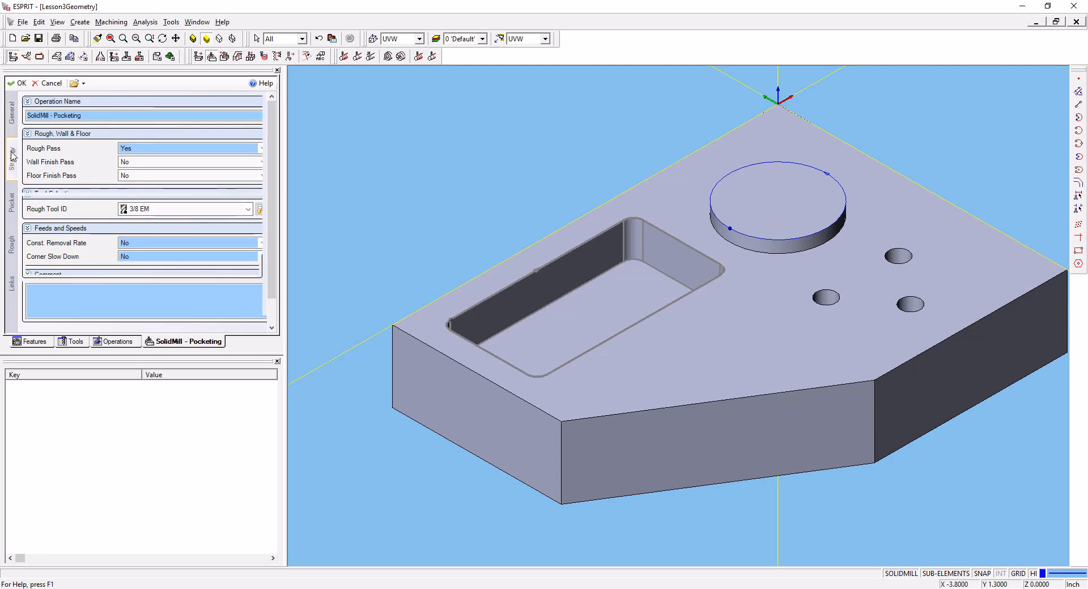
- In the pocketing strategy, set the tool motion pattern to Concentric Out and Spiral Move to Yes
{"action": "left_click", "coordinate": [11, 158]}
{"action": "left_click", "coordinate": [143, 120]}
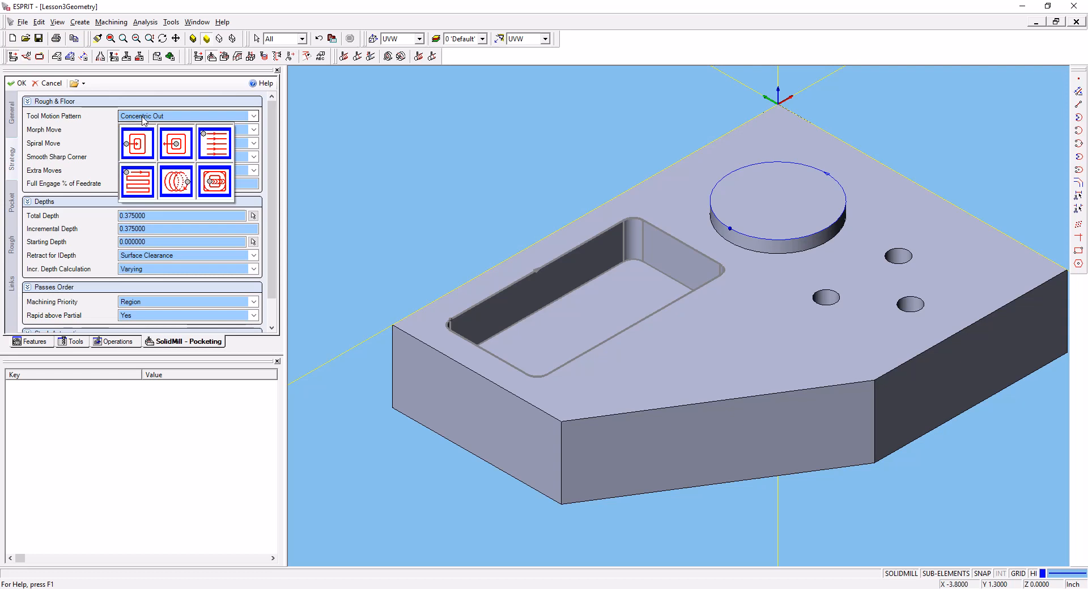
{"action": "left_click", "coordinate": [170, 146]}
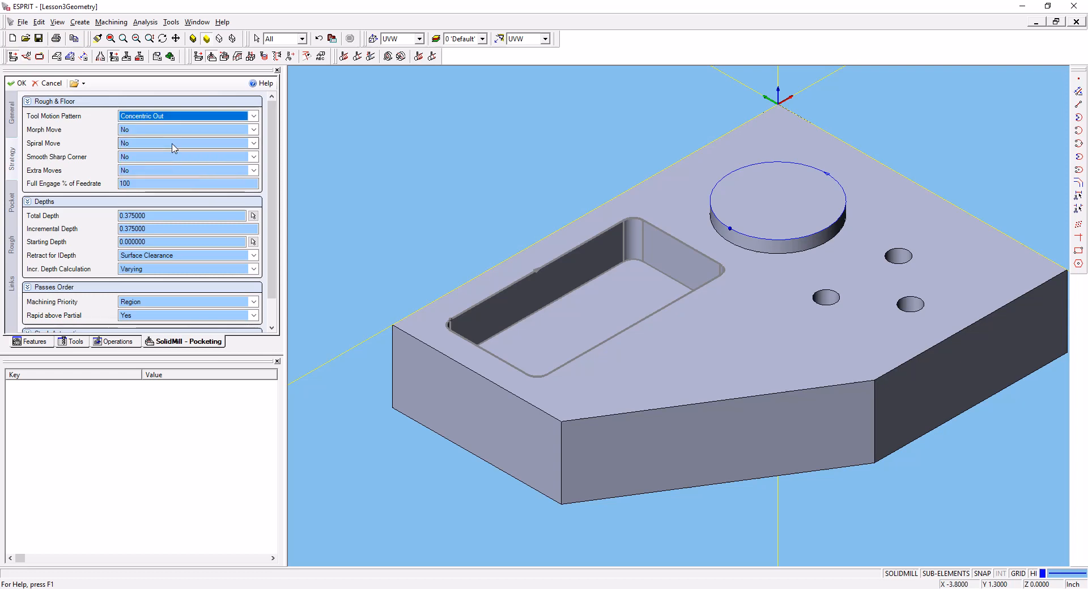
{"action": "left_click", "coordinate": [142, 143]}
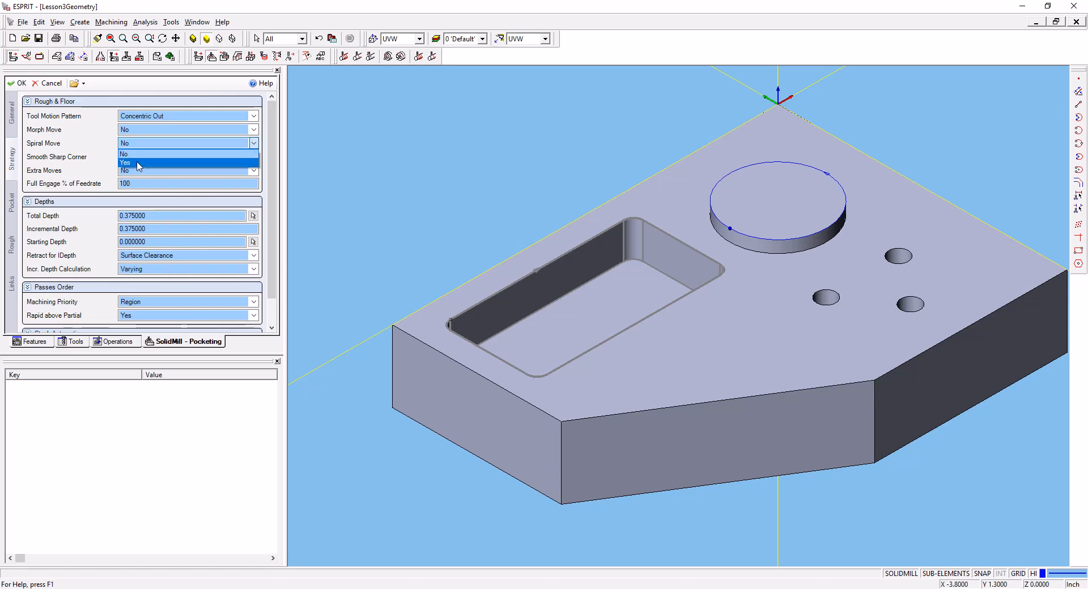
{"action": "left_click", "coordinate": [138, 163]}
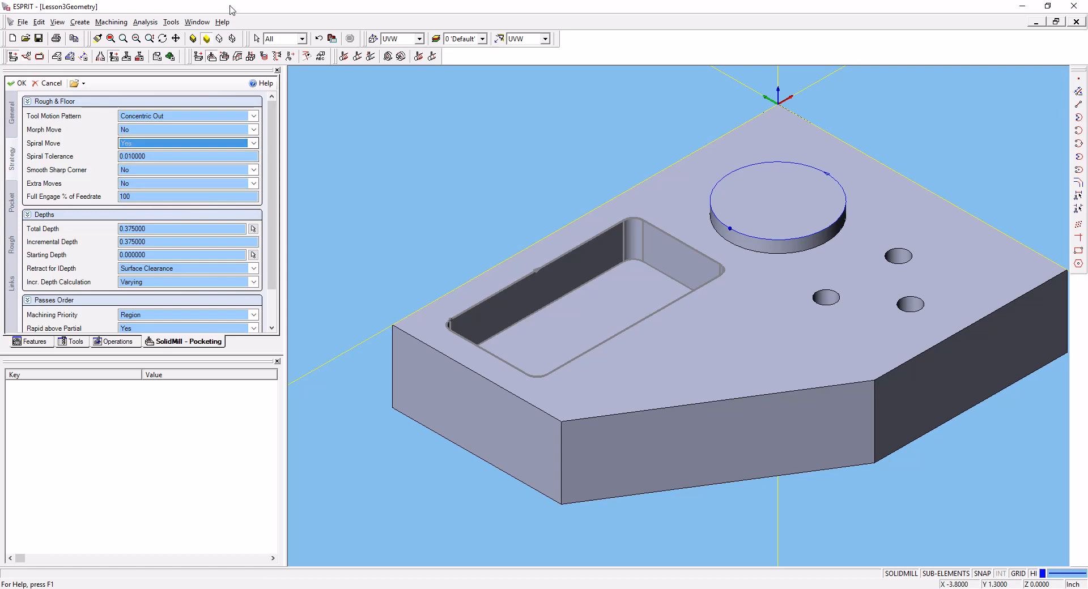
- Read the pocketing help on strategy settings, examining the tool motion patterns and related parameters, and close the help
{"action": "left_click", "coordinate": [260, 84]}
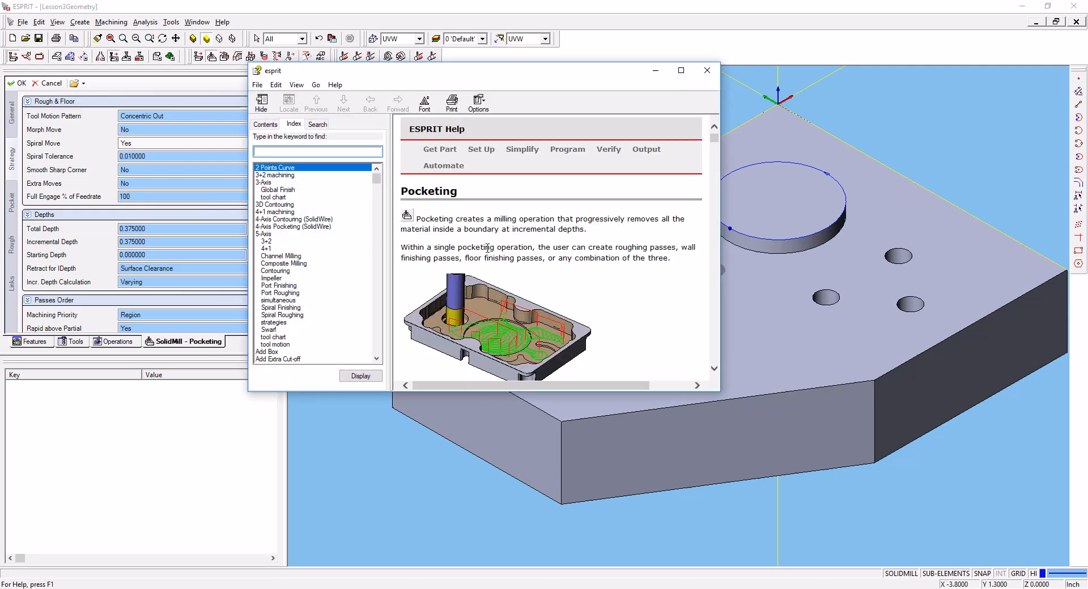
{"action": "scroll", "coordinate": [488, 247], "scroll_direction": "down", "scroll_amount": 5}
{"action": "scroll", "coordinate": [488, 247], "scroll_direction": "down", "scroll_amount": 12}
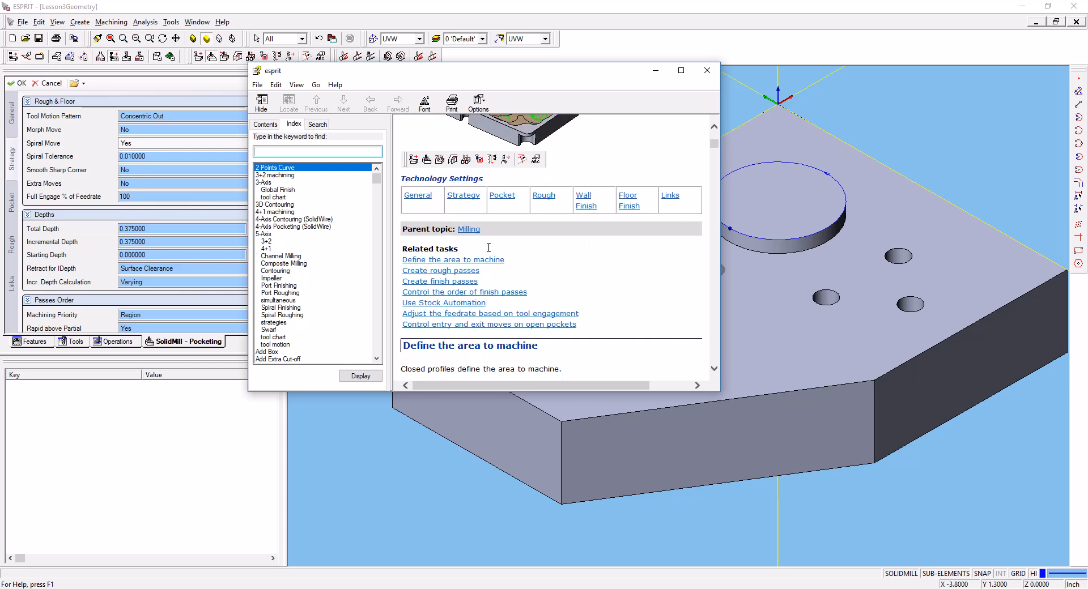
{"action": "scroll", "coordinate": [489, 247], "scroll_direction": "down", "scroll_amount": 11}
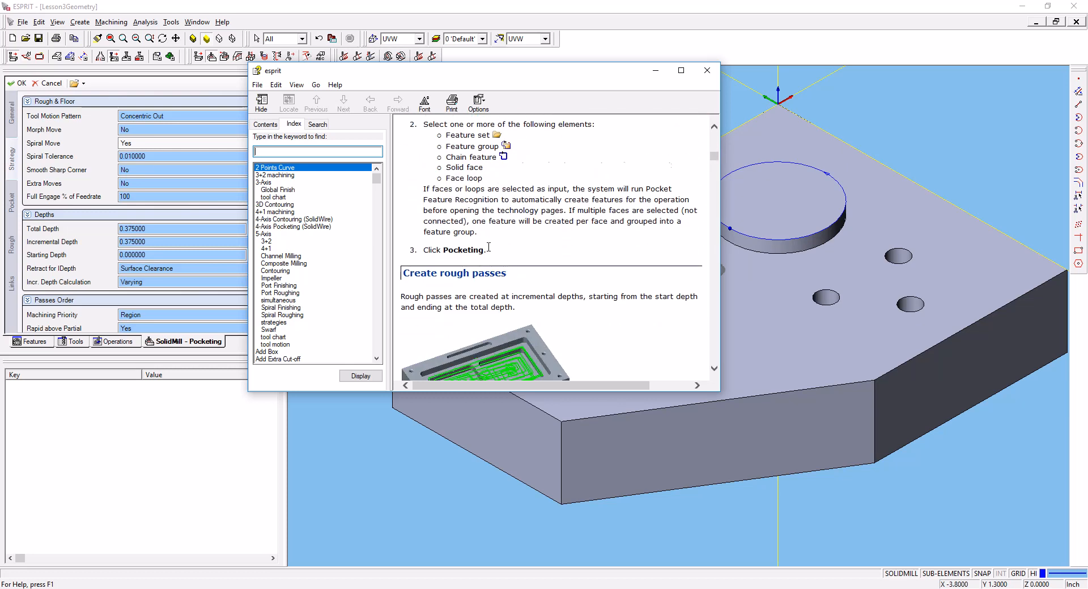
{"action": "scroll", "coordinate": [488, 247], "scroll_direction": "up", "scroll_amount": 10}
{"action": "scroll", "coordinate": [488, 247], "scroll_direction": "up", "scroll_amount": 5}
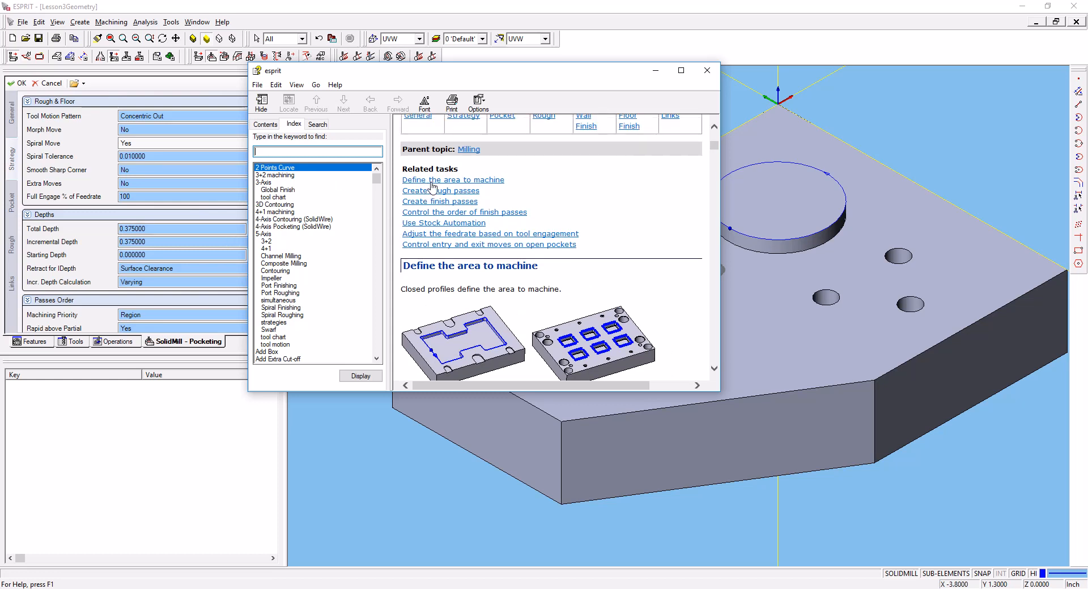
{"action": "scroll", "coordinate": [452, 214], "scroll_direction": "up", "scroll_amount": 3}
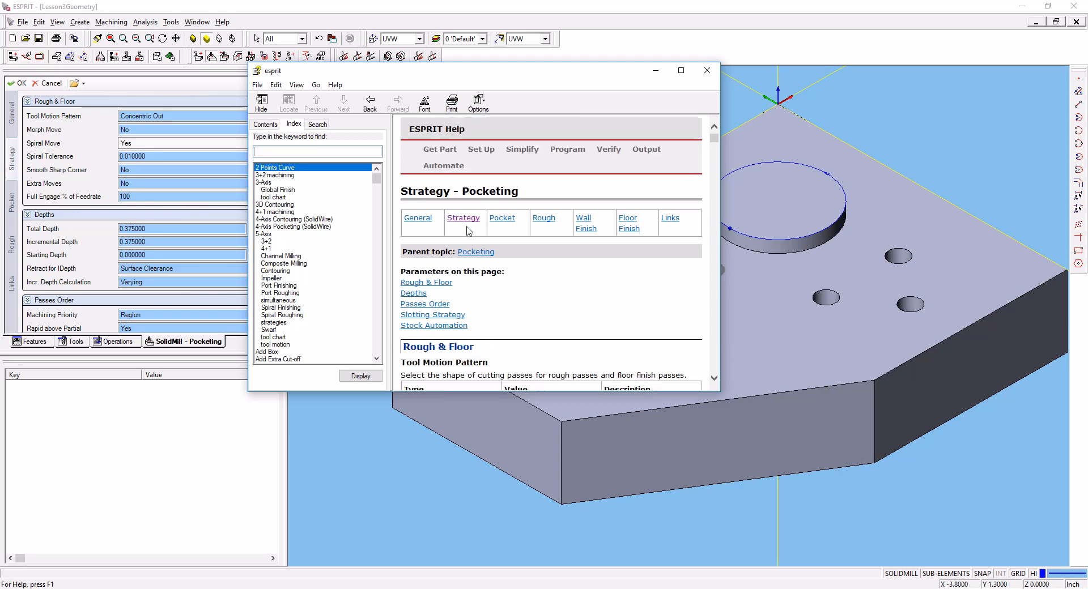
{"action": "scroll", "coordinate": [467, 243], "scroll_direction": "down", "scroll_amount": 10}
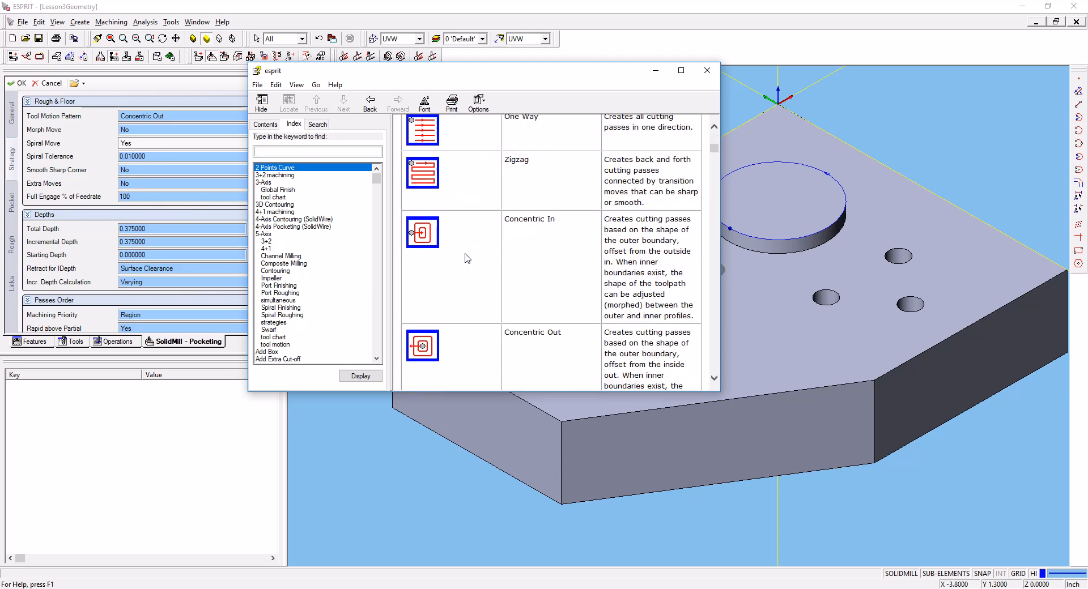
{"action": "scroll", "coordinate": [467, 258], "scroll_direction": "down", "scroll_amount": 3}
{"action": "scroll", "coordinate": [463, 262], "scroll_direction": "down", "scroll_amount": 10}
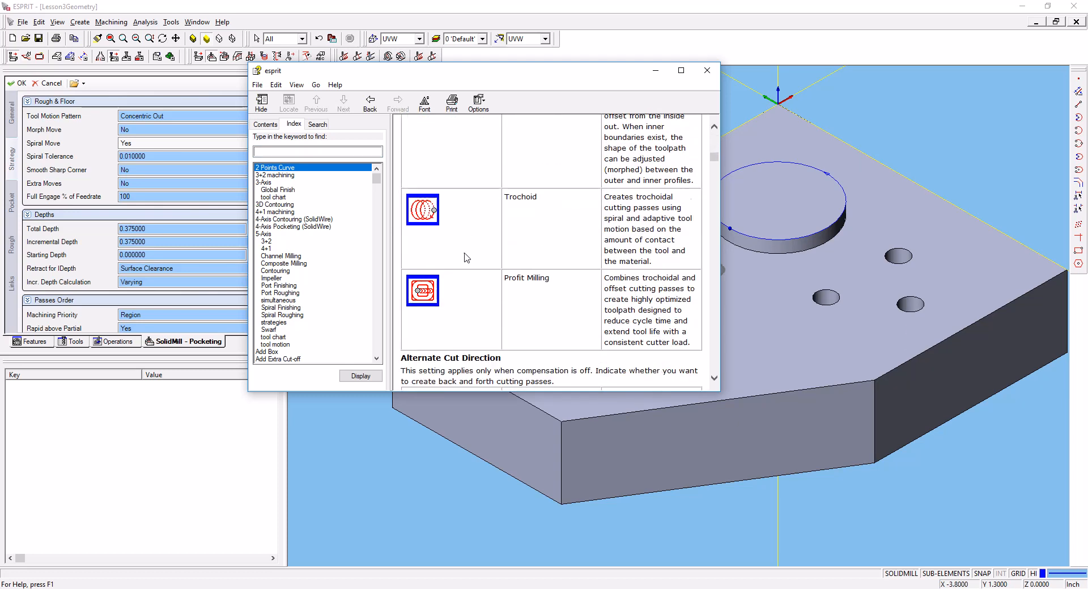
{"action": "scroll", "coordinate": [465, 253], "scroll_direction": "down", "scroll_amount": 10}
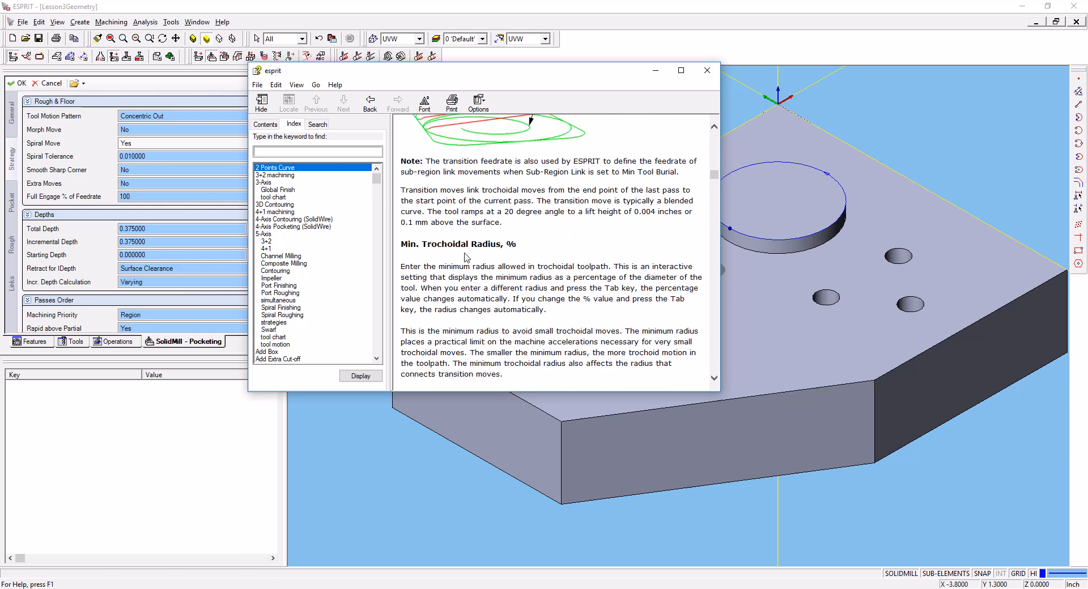
{"action": "scroll", "coordinate": [465, 258], "scroll_direction": "down", "scroll_amount": 10}
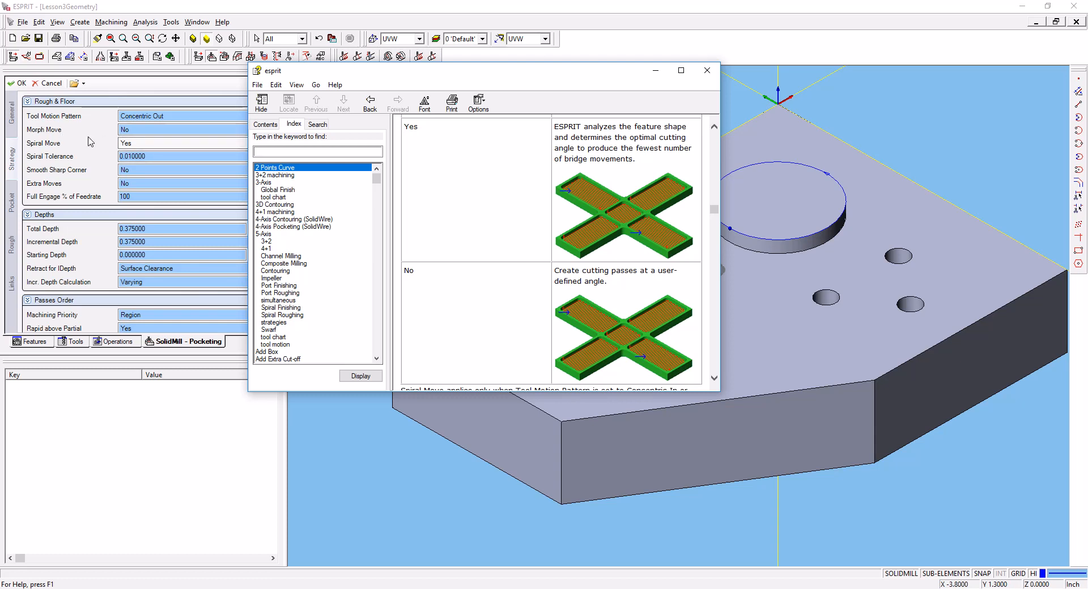
{"action": "left_click", "coordinate": [707, 70]}
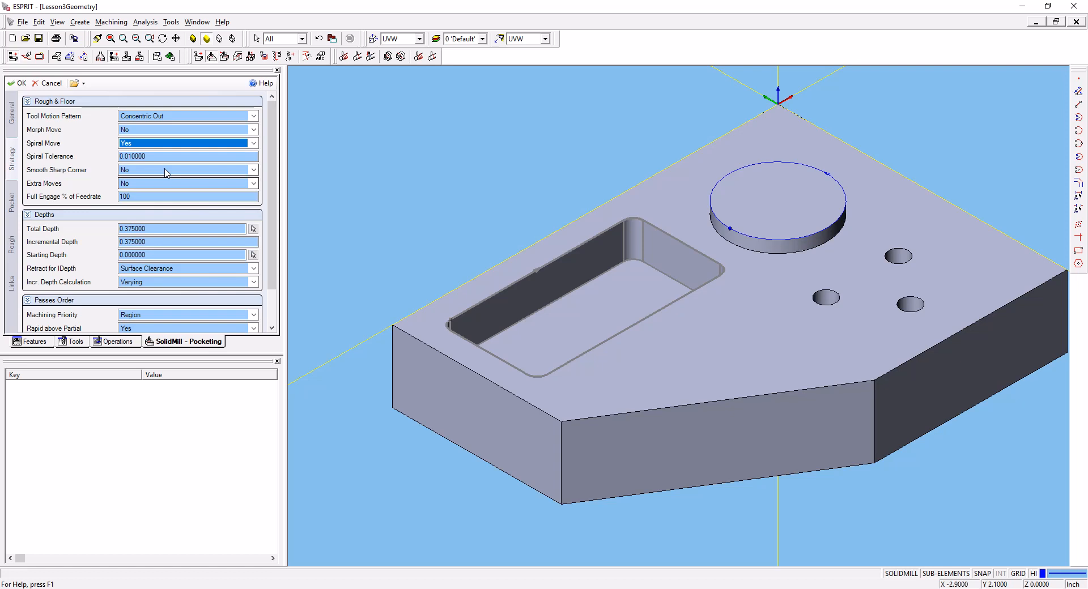
- Review the total, incremental and starting depths, the passes order and the taper and island settings of the pocketing operation
{"action": "left_click", "coordinate": [62, 230]}
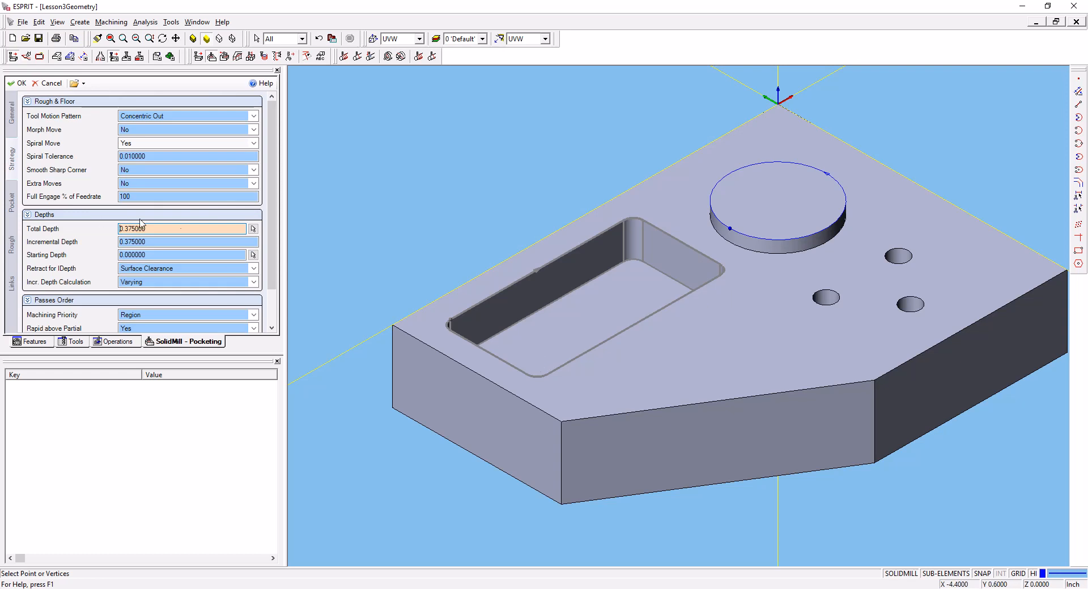
{"action": "left_click", "coordinate": [186, 241]}
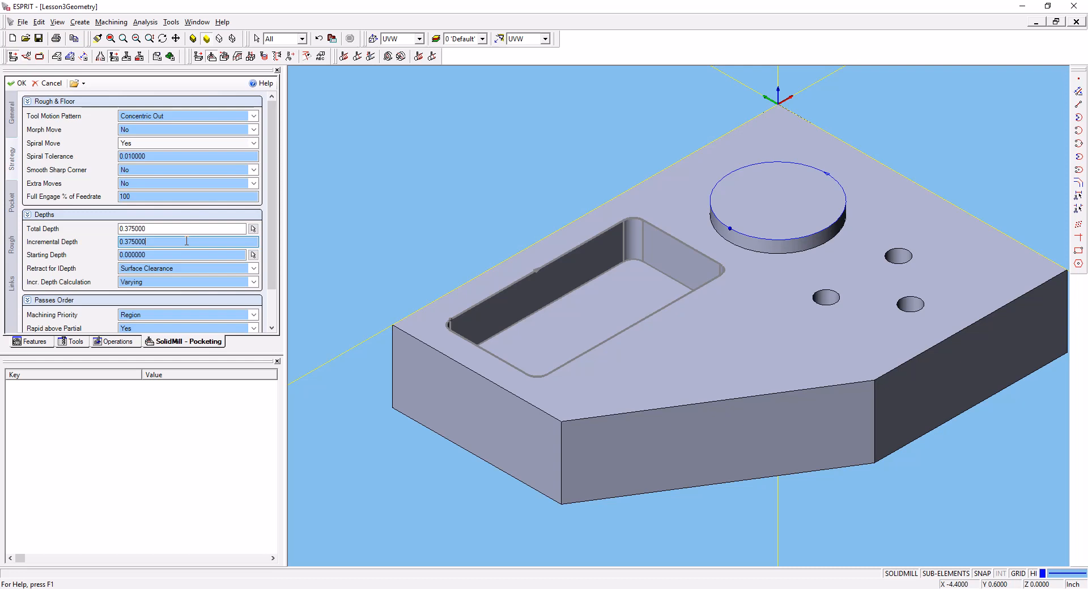
{"action": "left_click", "coordinate": [175, 253]}
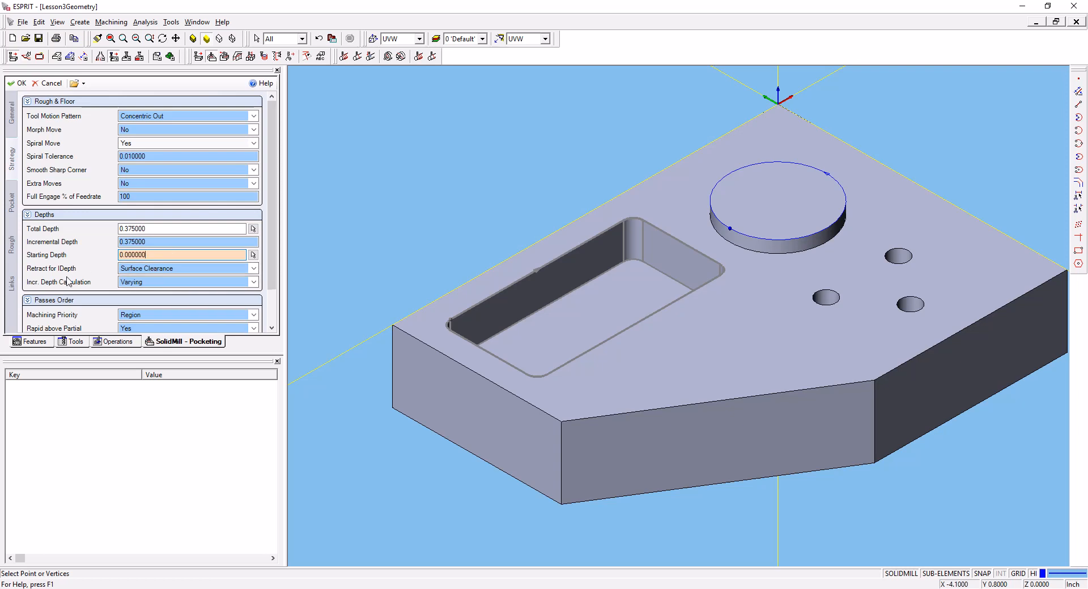
{"action": "scroll", "coordinate": [67, 280], "scroll_direction": "down", "scroll_amount": 1}
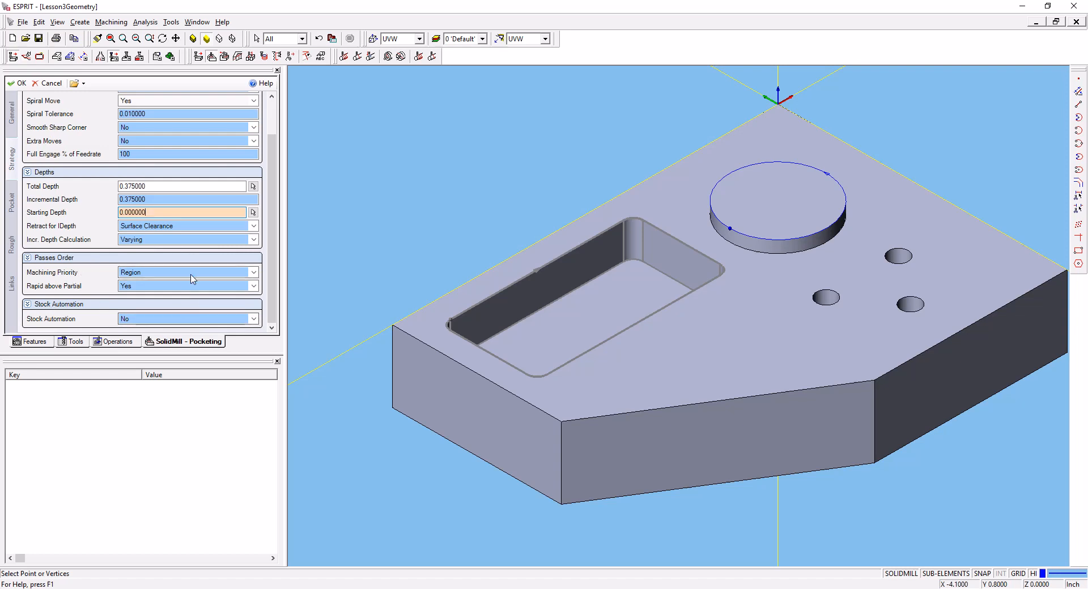
{"action": "scroll", "coordinate": [112, 318], "scroll_direction": "up", "scroll_amount": 1}
{"action": "scroll", "coordinate": [113, 320], "scroll_direction": "down", "scroll_amount": 1}
{"action": "left_click", "coordinate": [12, 202]}
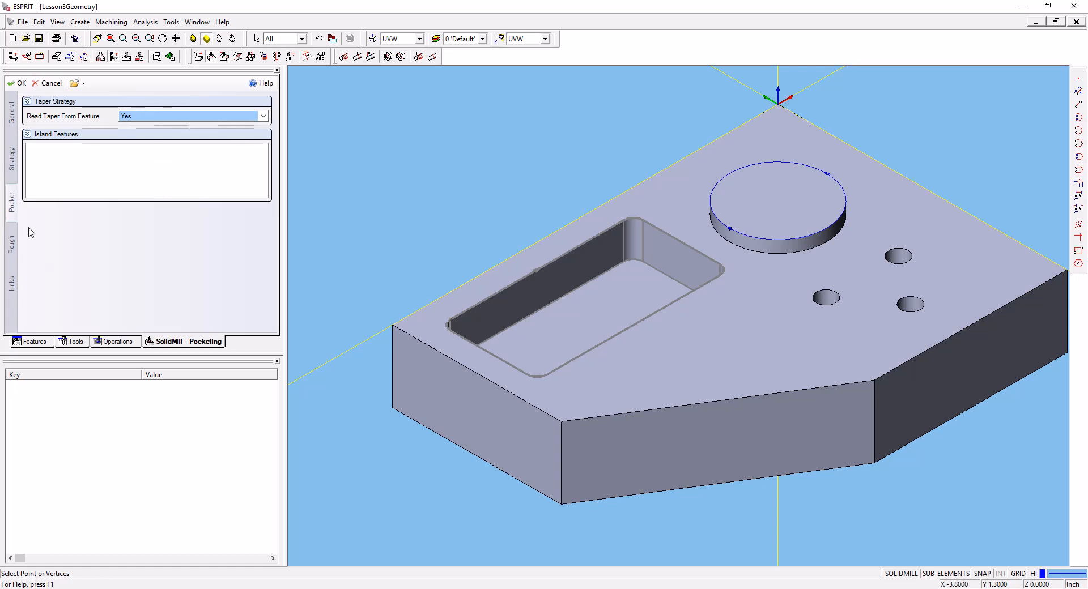
- Consult the Mill Tooling web page for the spindle speed limit and set the rough pass cut speed to 6000 RPM
{"action": "left_click", "coordinate": [11, 247]}
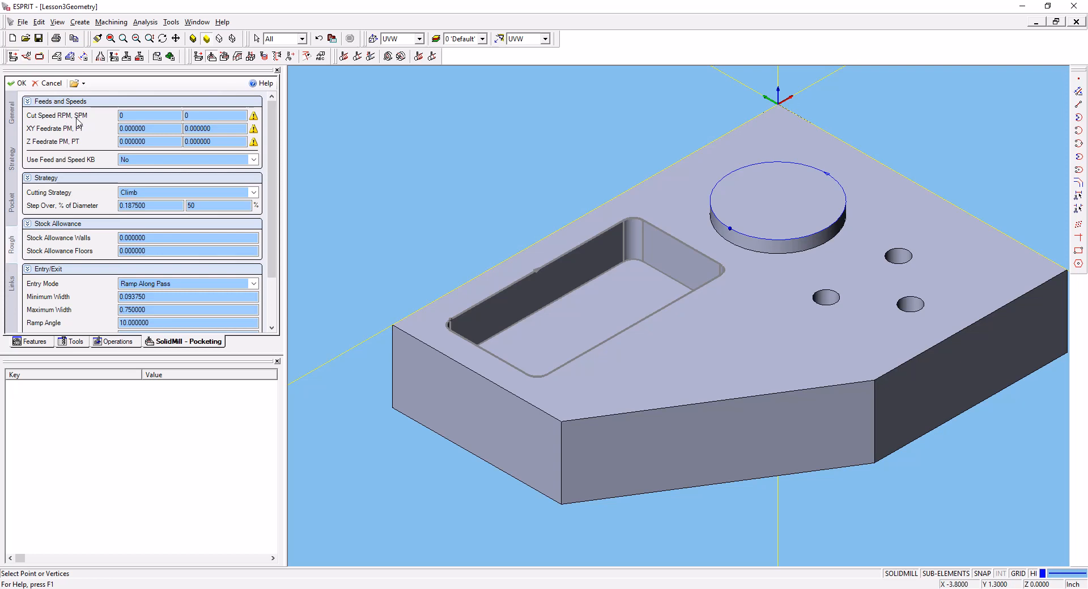
{"action": "left_click", "coordinate": [134, 114]}
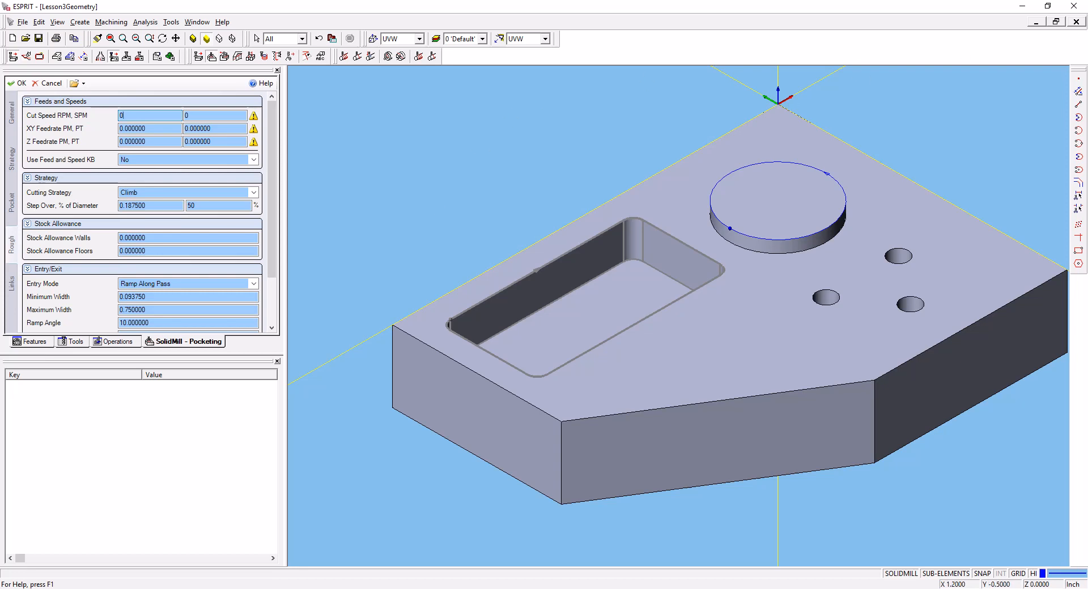
{"action": "left_click_drag", "start_coordinate": [1087, 36], "coordinate": [635, 50]}
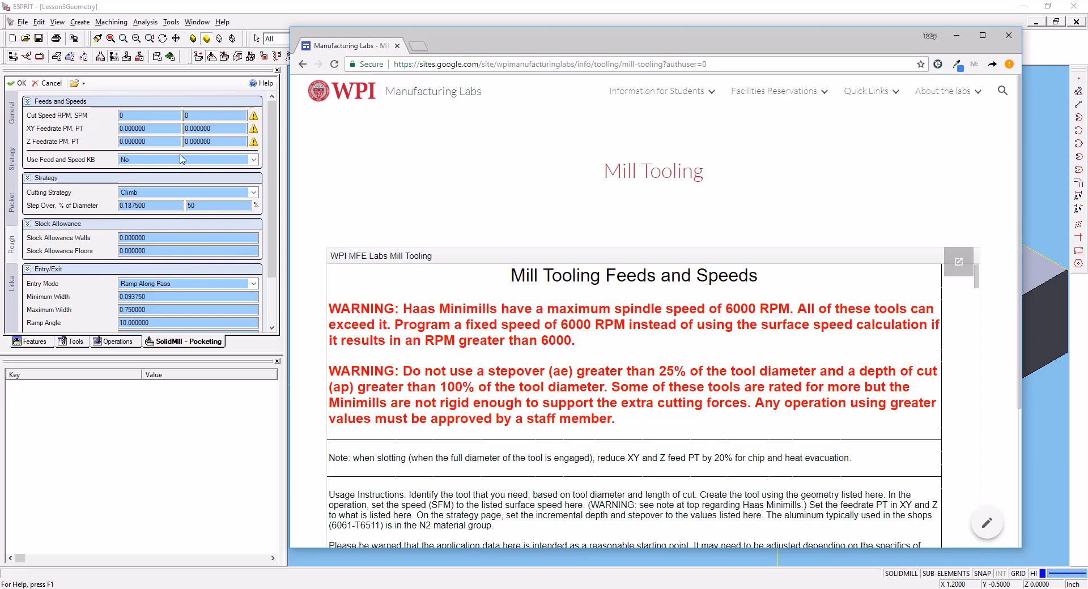
{"action": "left_click", "coordinate": [139, 115]}
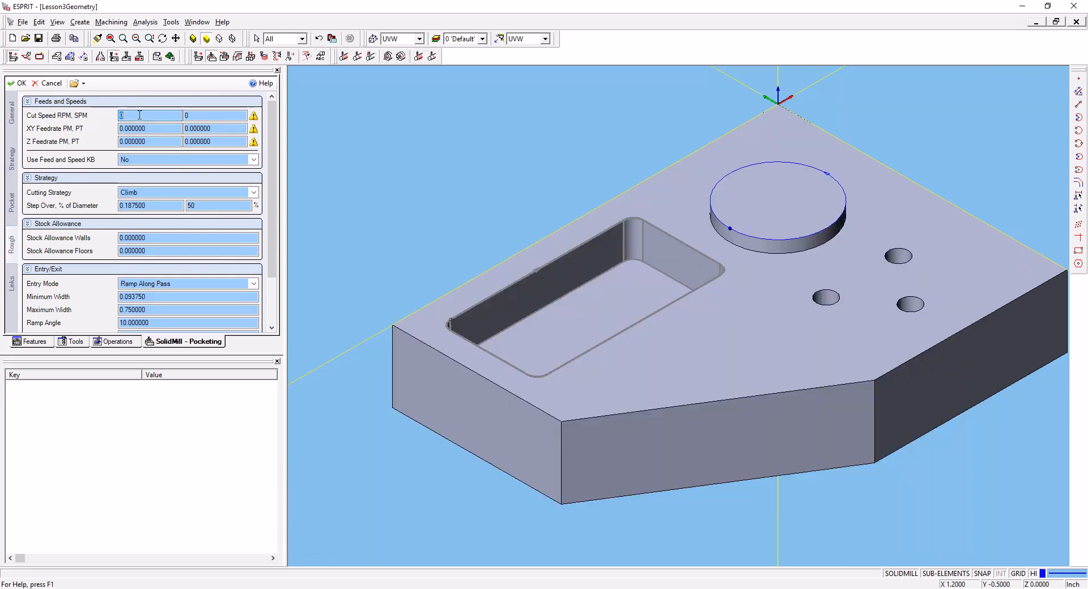
{"action": "type", "text": "6000"}
{"action": "key", "text": "Tab"}
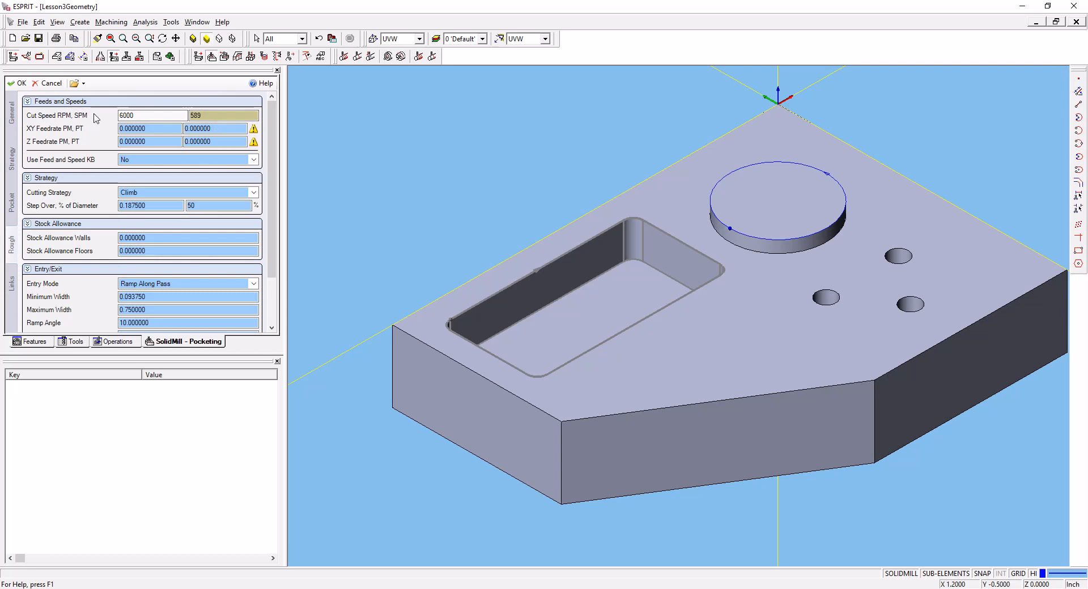
- Recheck the pocketing operation's general and pocket settings, and consult the Mill Tooling web page for the 3/8" end mill's recommended feed per tooth
{"action": "left_click", "coordinate": [221, 118]}
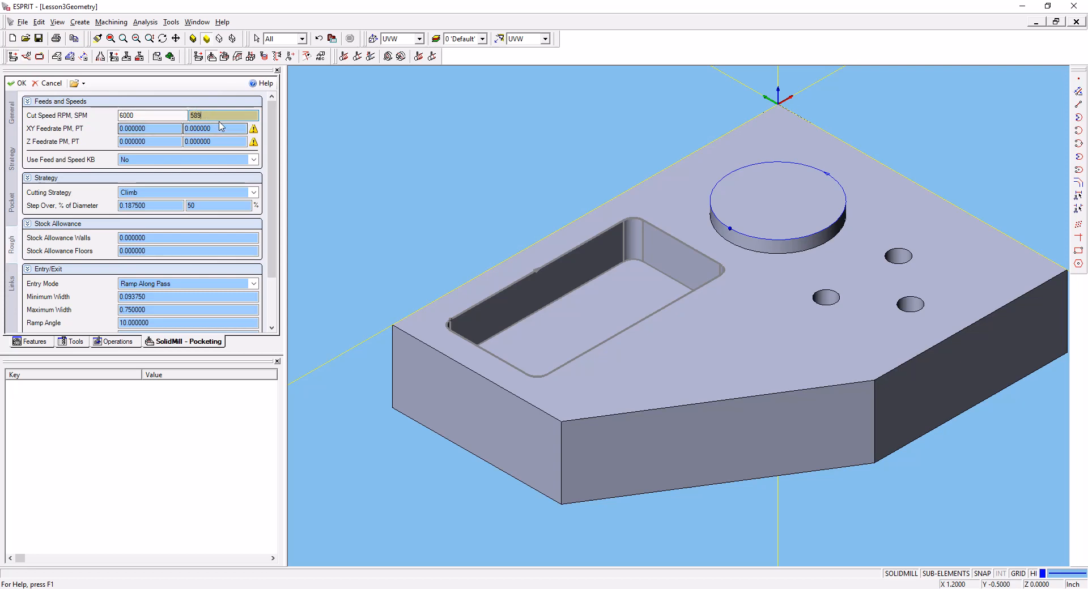
{"action": "left_click", "coordinate": [13, 121]}
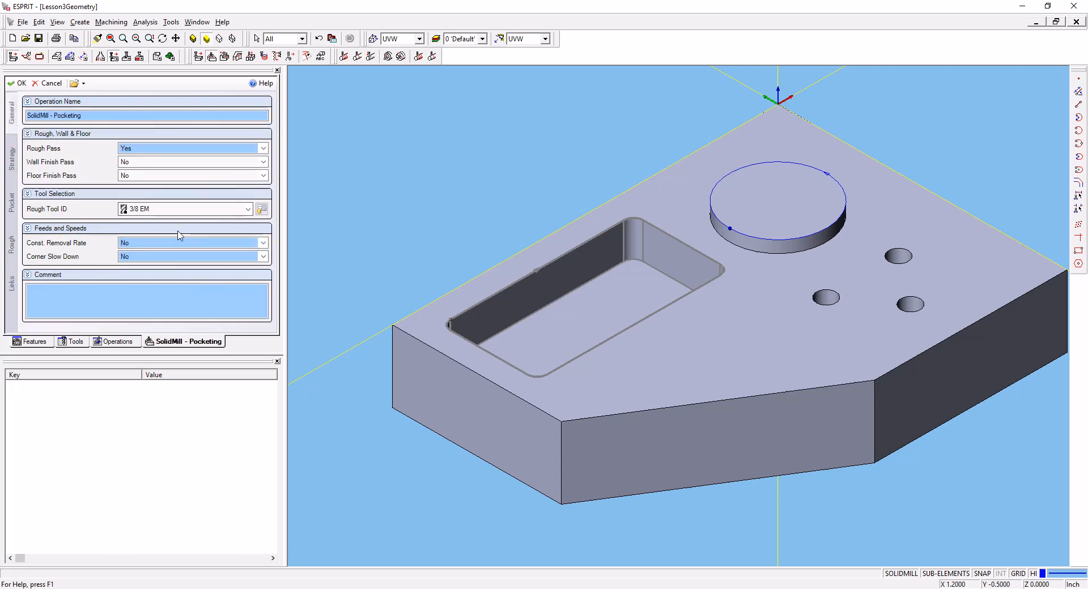
{"action": "left_click", "coordinate": [12, 211]}
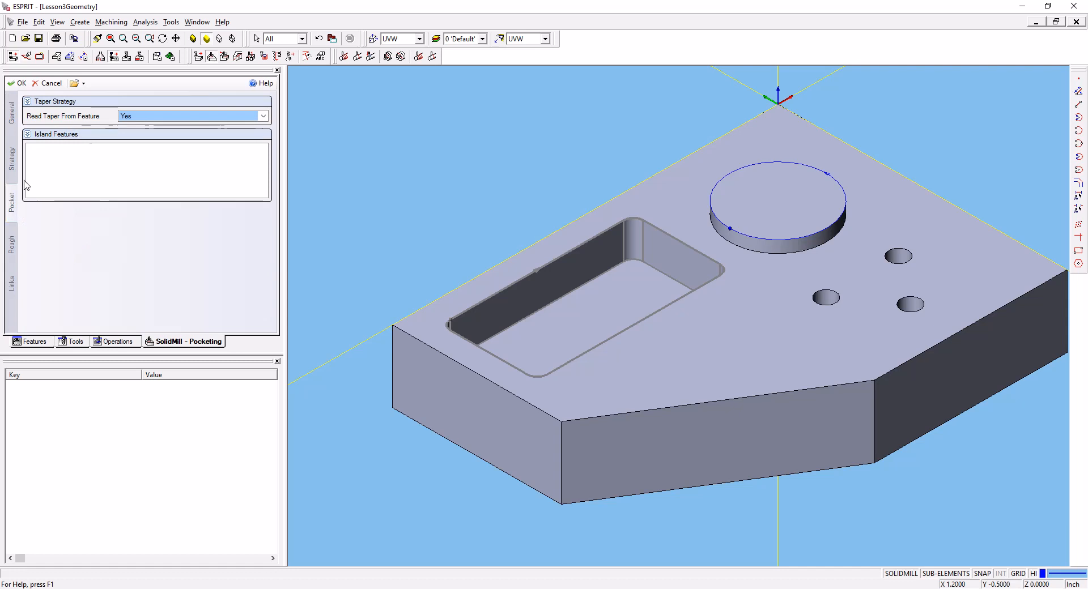
{"action": "left_click", "coordinate": [12, 254]}
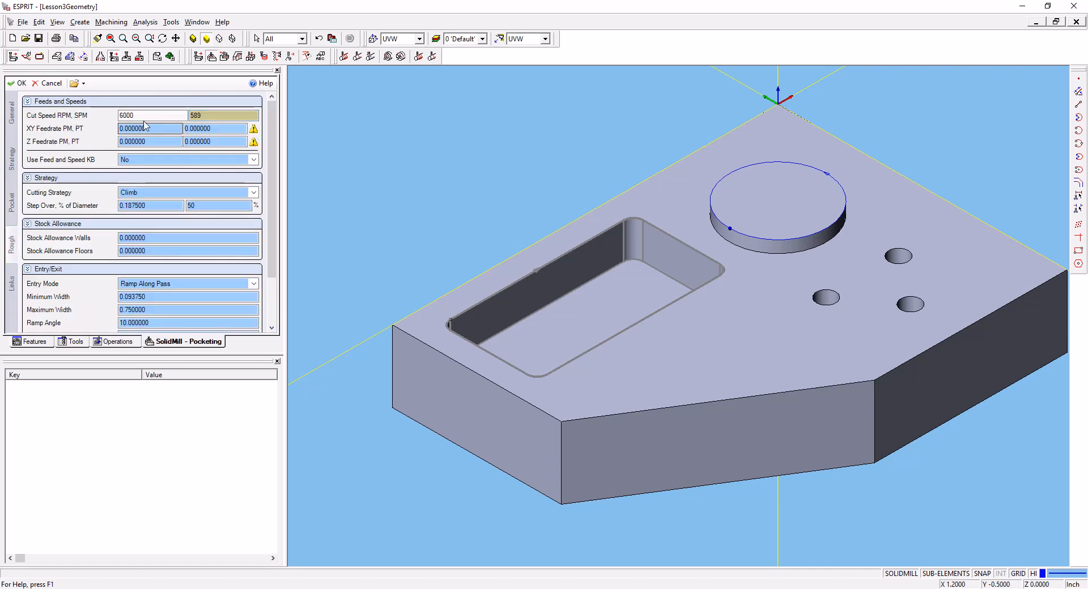
{"action": "key", "text": "alt+Tab"}
{"action": "scroll", "coordinate": [586, 418], "scroll_direction": "down", "scroll_amount": 1}
{"action": "scroll", "coordinate": [586, 418], "scroll_direction": "down", "scroll_amount": 10}
{"action": "scroll", "coordinate": [590, 408], "scroll_direction": "up", "scroll_amount": 2}
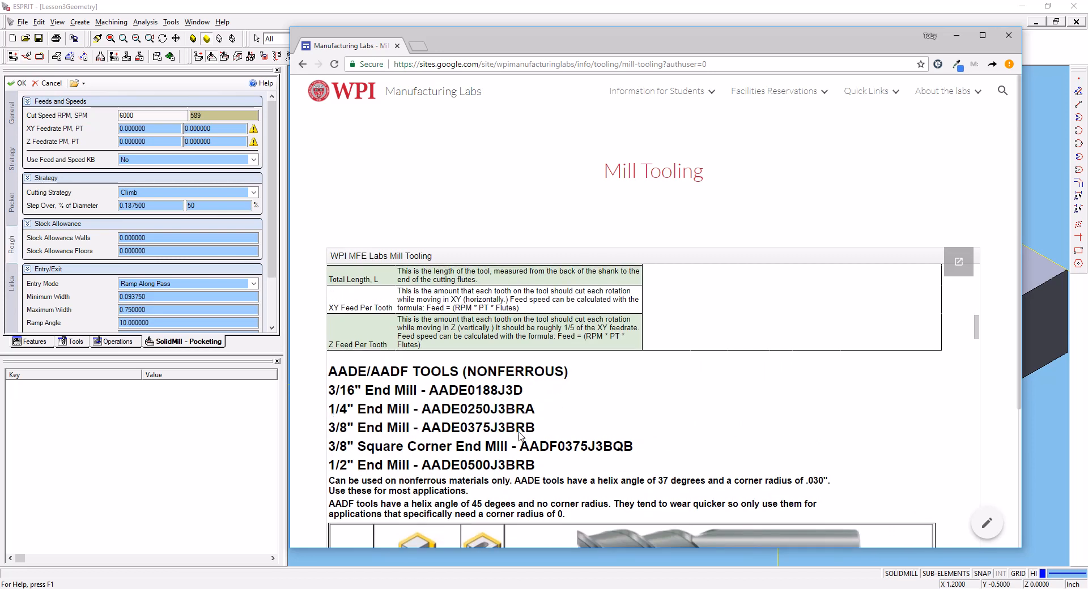
{"action": "left_click_drag", "start_coordinate": [543, 434], "coordinate": [329, 436]}
{"action": "scroll", "coordinate": [460, 406], "scroll_direction": "down", "scroll_amount": 4}
{"action": "scroll", "coordinate": [461, 405], "scroll_direction": "down", "scroll_amount": 1}
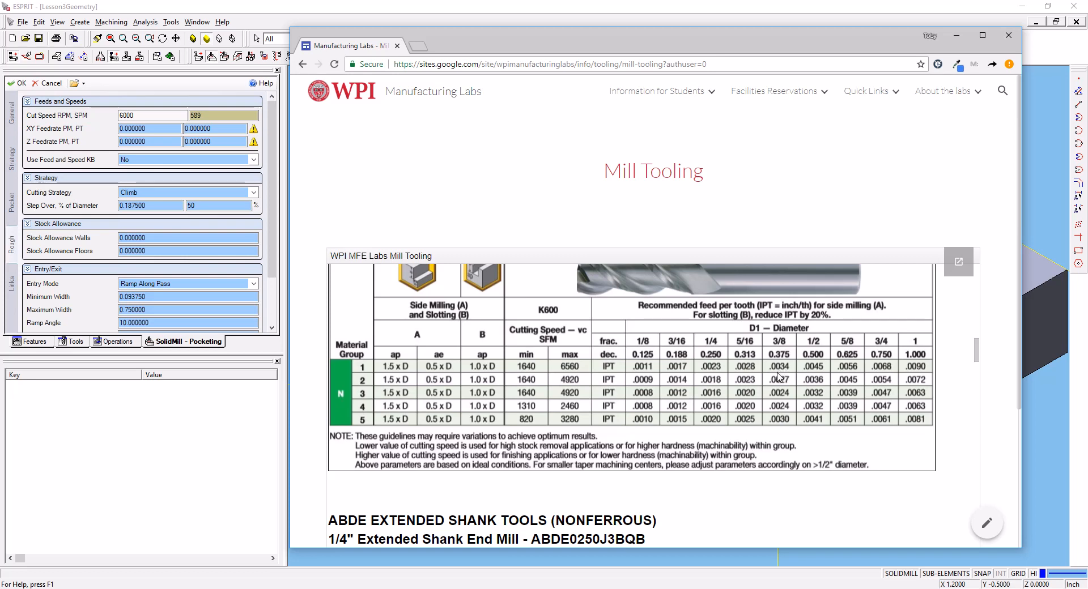
- Set the rough pass XY feedrate per tooth to 0.0034
{"action": "left_click", "coordinate": [153, 128]}
{"action": "double_click", "coordinate": [153, 129]}
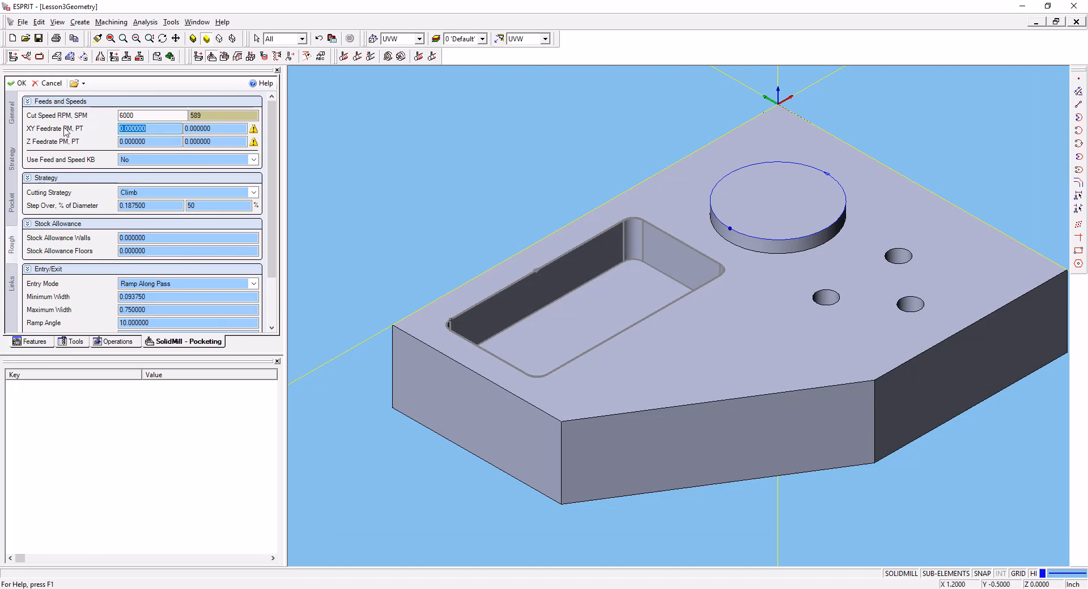
{"action": "double_click", "coordinate": [211, 129]}
{"action": "key", "text": "BackSpace"}
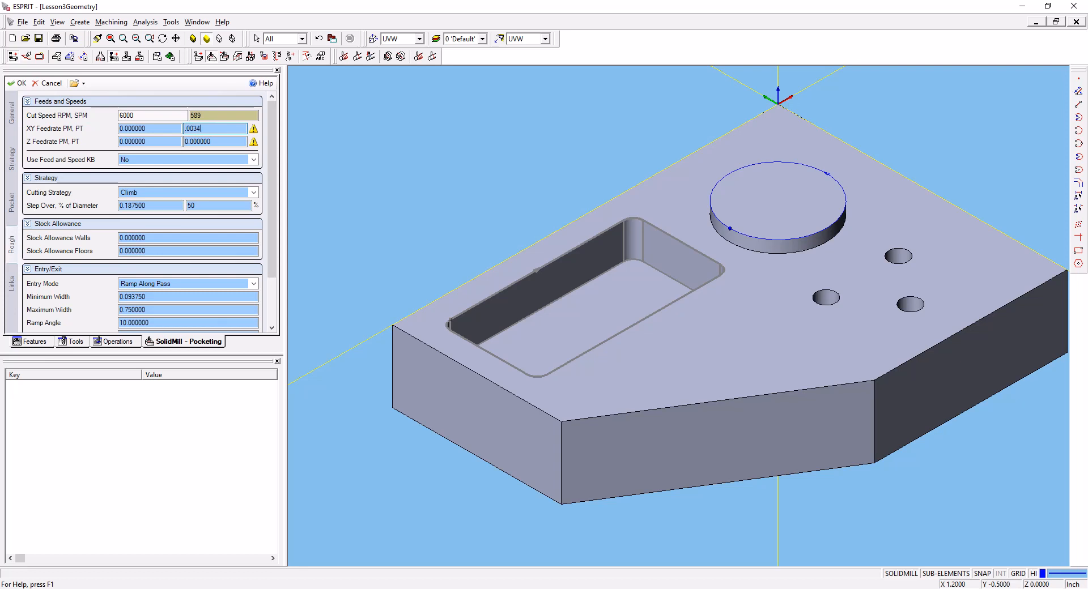
{"action": "type", "text": ".0034"}
{"action": "key", "text": "Return"}
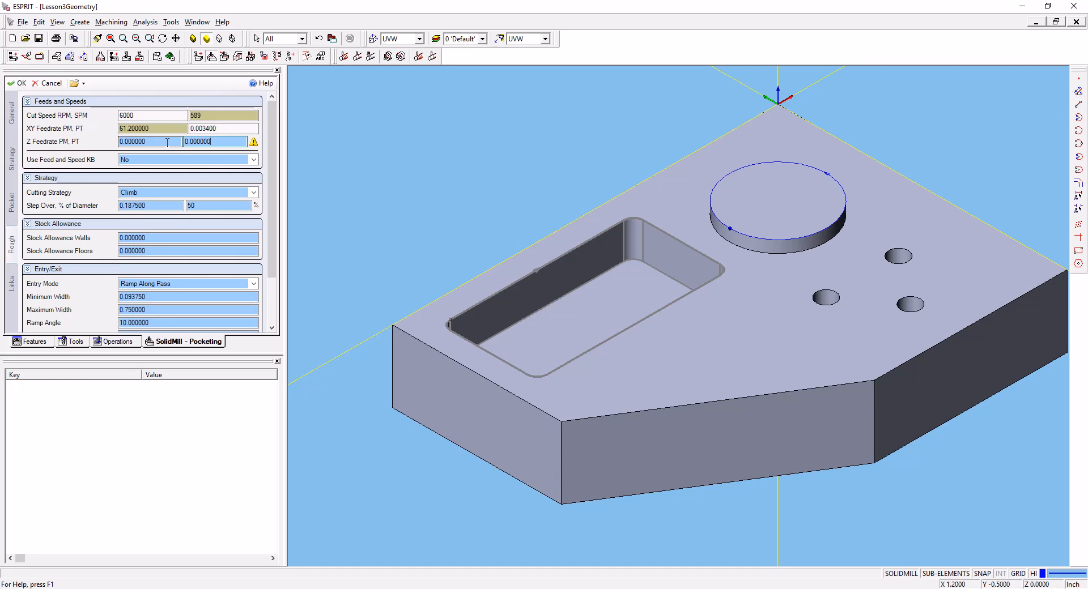
- Set the rough pass Z feedrate per tooth to 0.00034 and create the pocketing operation
{"action": "double_click", "coordinate": [215, 141]}
{"action": "type", "text": ".00"}
{"action": "key", "text": "Return"}
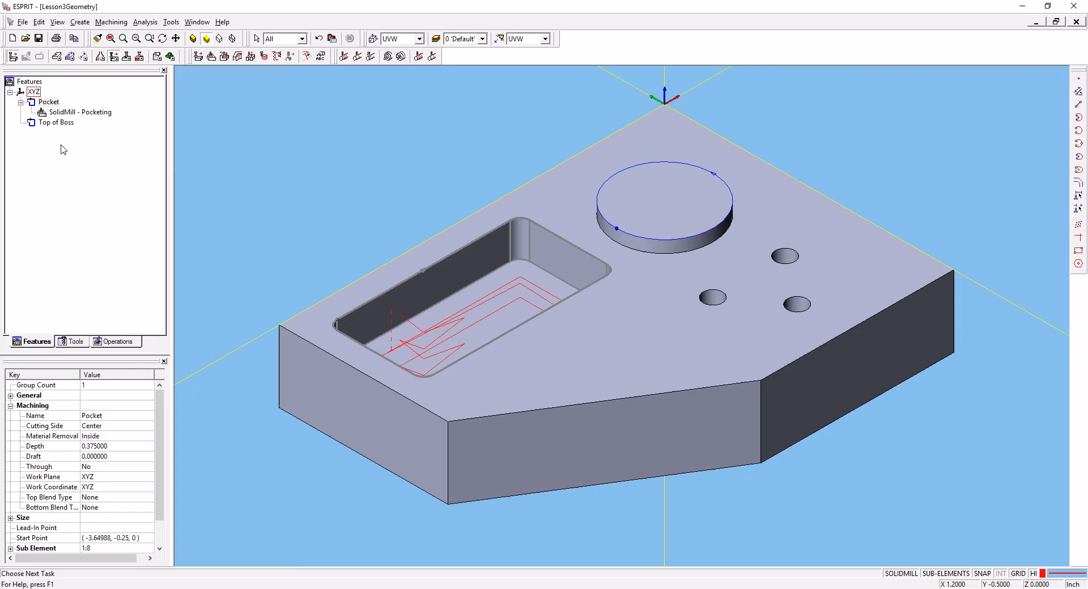
- Reopen the SolidMill pocketing operation under the Pocket feature and set the rough pass step over to 25% of the tool diameter
{"action": "left_click", "coordinate": [60, 117]}
{"action": "double_click", "coordinate": [59, 112]}
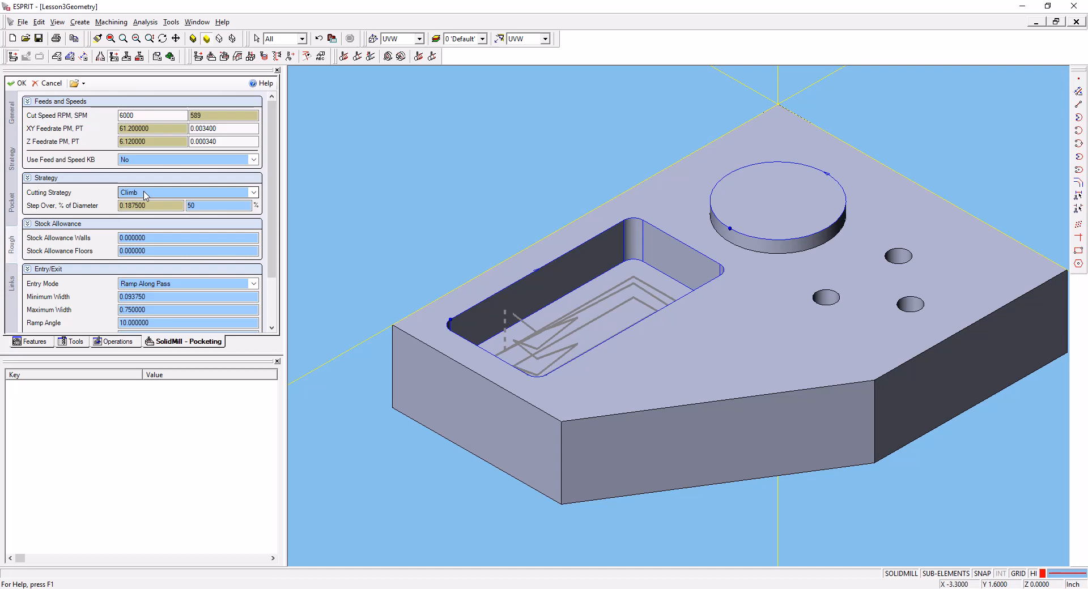
{"action": "left_click_drag", "start_coordinate": [214, 208], "coordinate": [173, 205]}
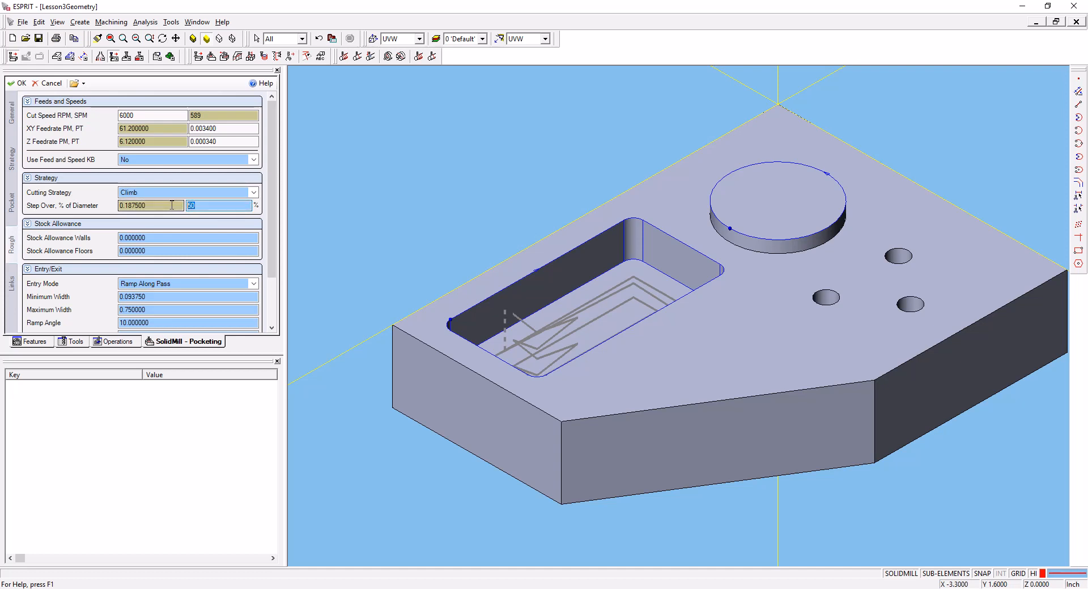
{"action": "key", "text": "alt+Tab"}
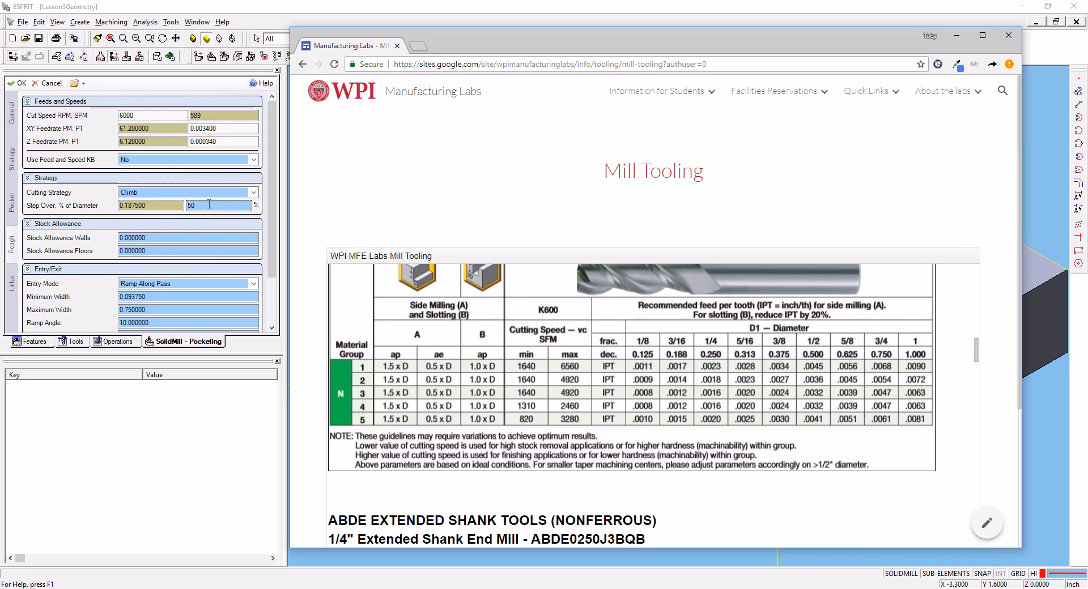
{"action": "left_click_drag", "start_coordinate": [207, 204], "coordinate": [134, 194]}
{"action": "type", "text": ".2"}
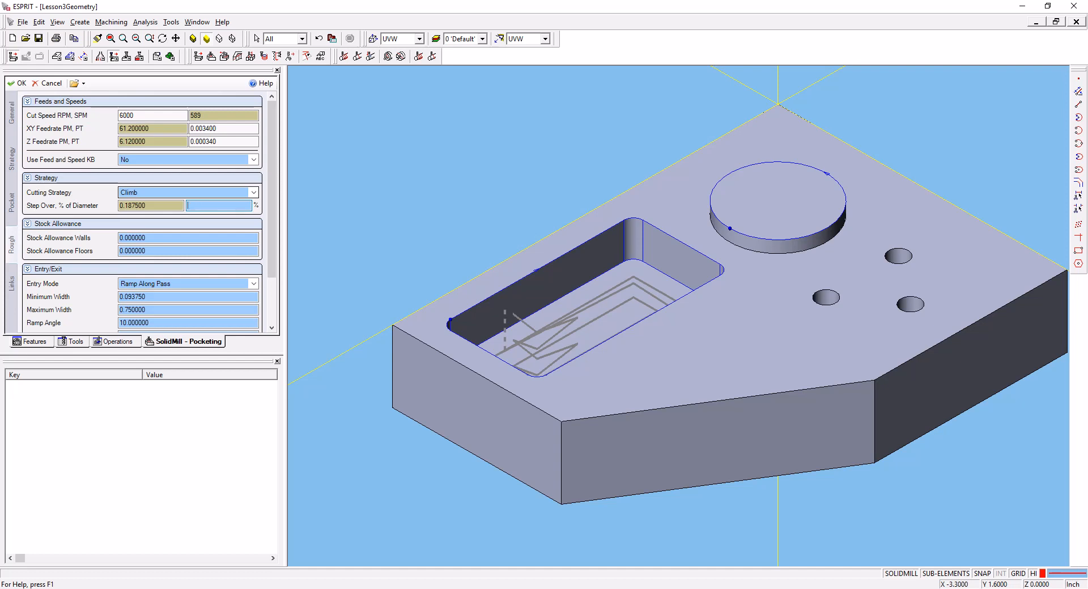
{"action": "type", "text": "25"}
{"action": "left_click", "coordinate": [239, 143]}
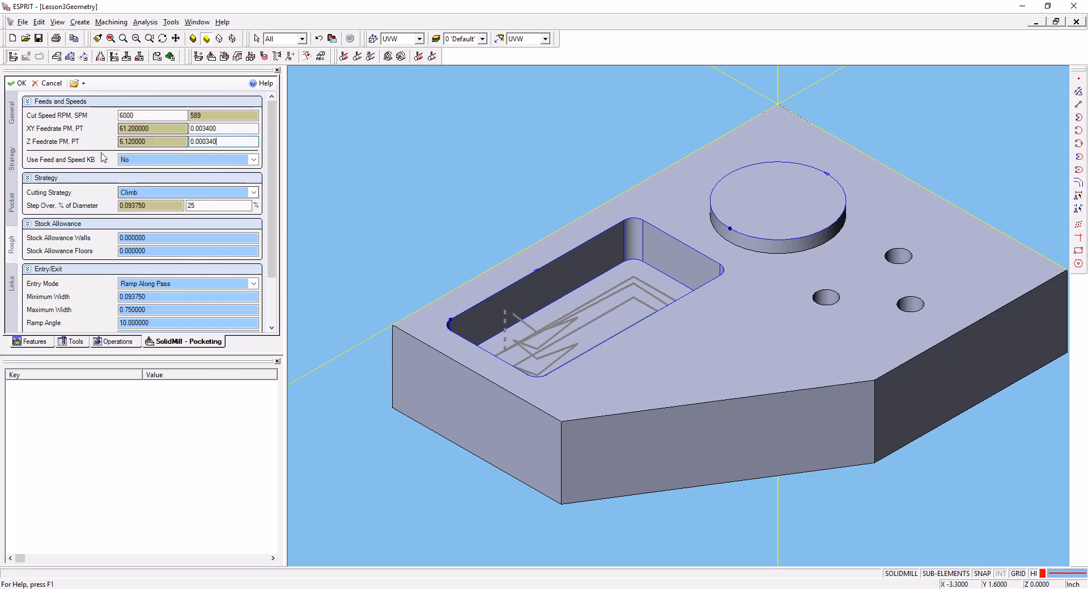
- Check the wall and floor stock allowances, and set the rough entry mode to Helical Contained with a helical angle of 5
{"action": "left_click", "coordinate": [157, 236]}
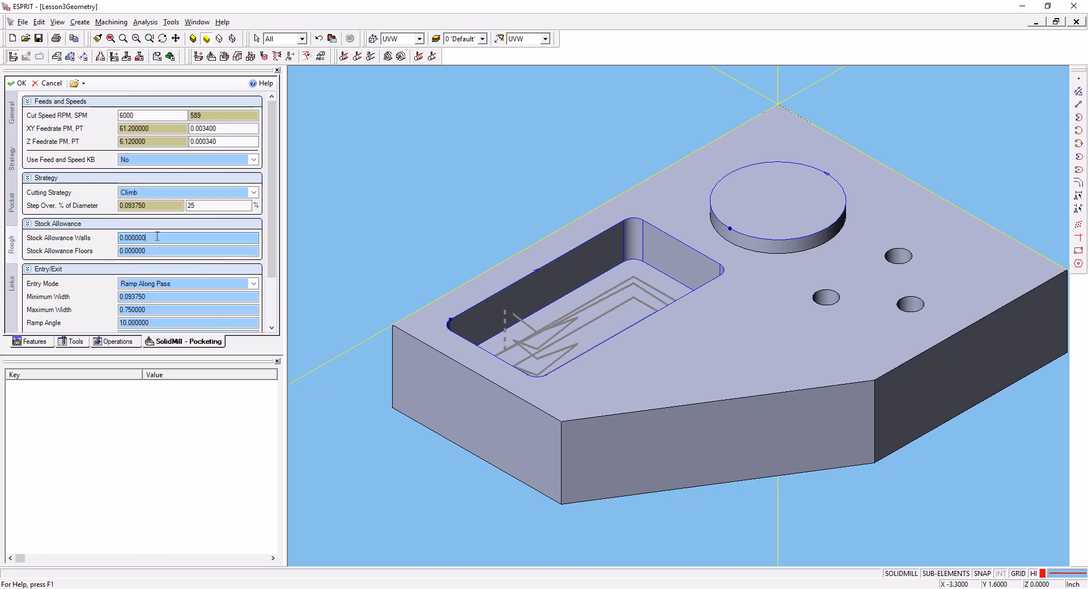
{"action": "left_click", "coordinate": [152, 250]}
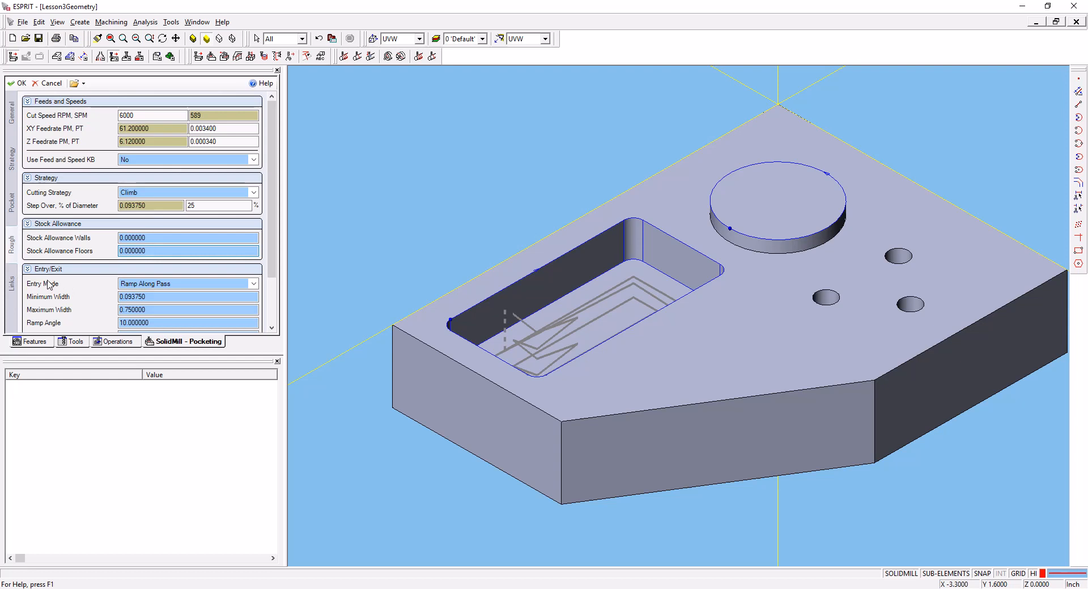
{"action": "scroll", "coordinate": [50, 286], "scroll_direction": "down", "scroll_amount": 2}
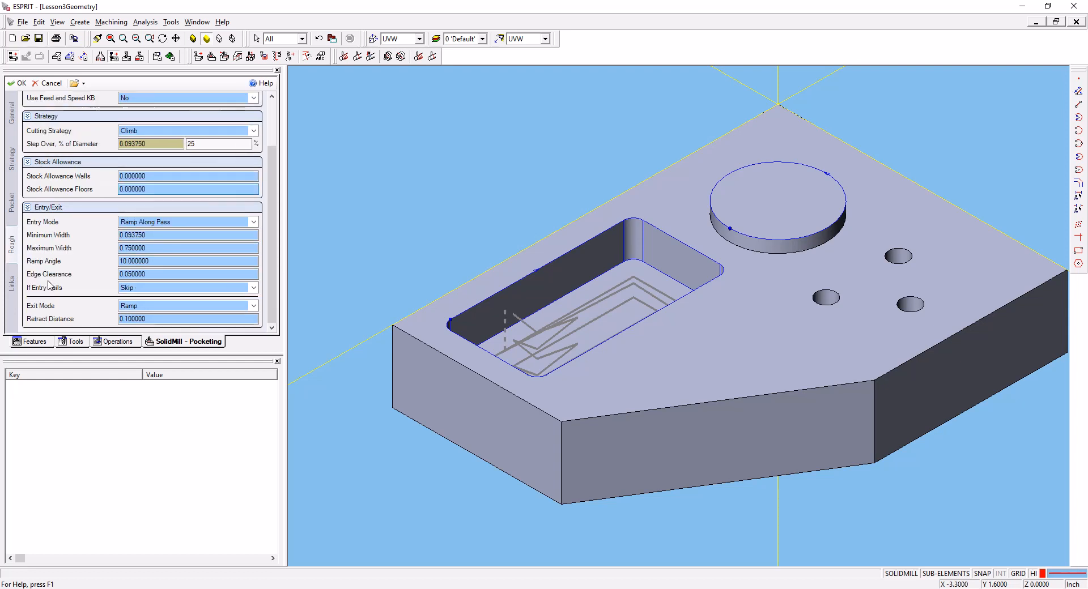
{"action": "left_click", "coordinate": [147, 224]}
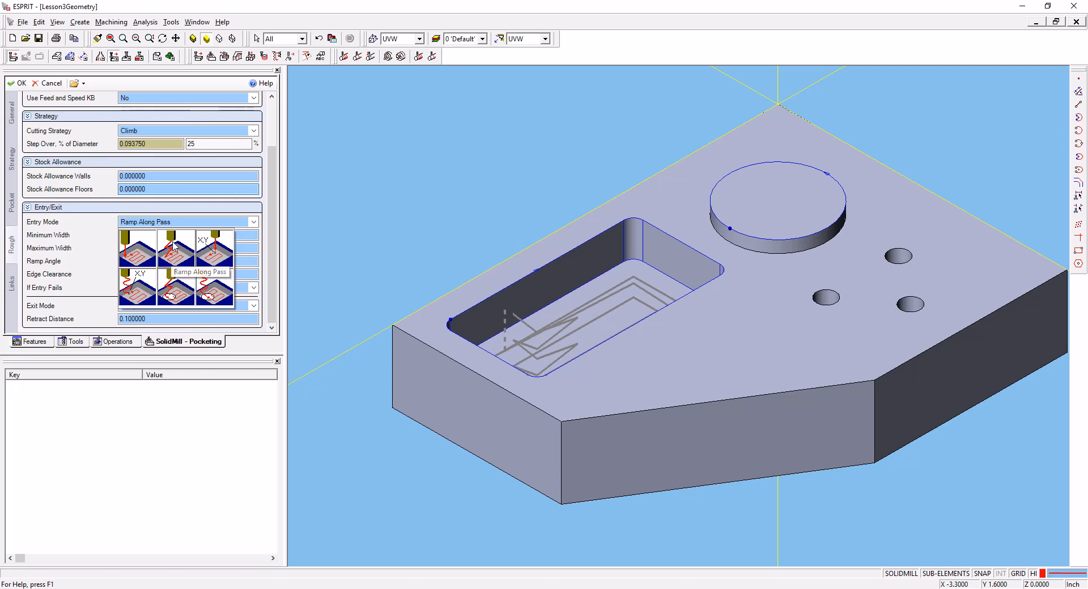
{"action": "left_click", "coordinate": [216, 292]}
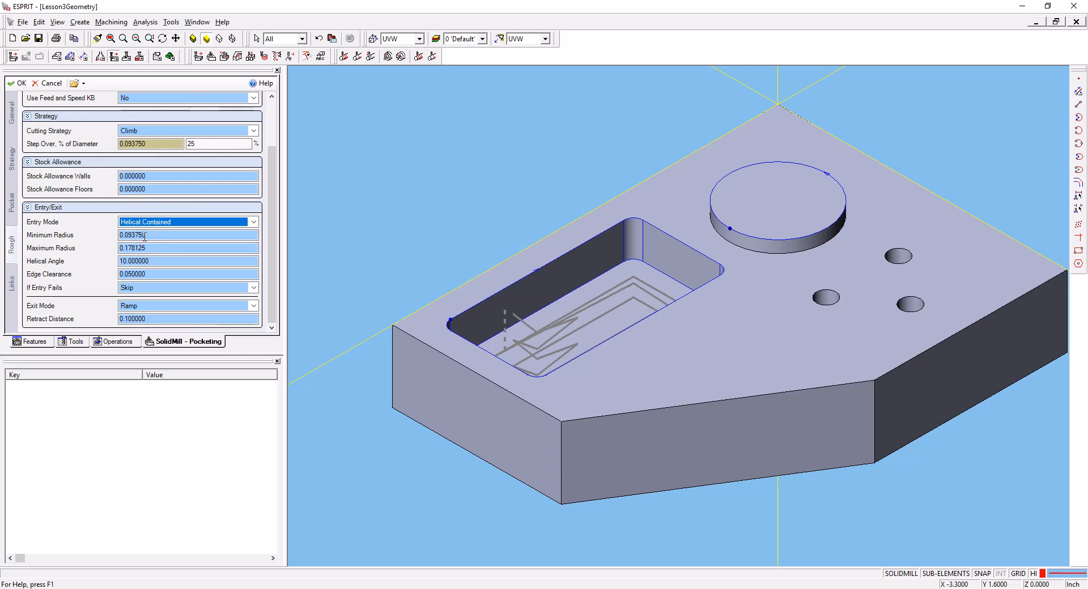
{"action": "left_click_drag", "start_coordinate": [157, 262], "coordinate": [64, 255]}
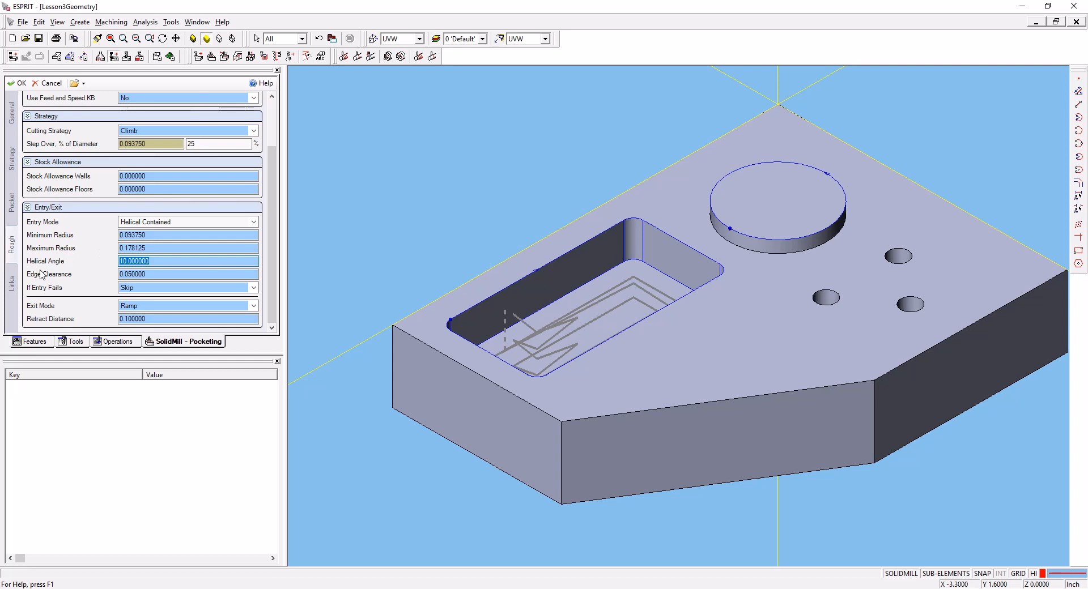
{"action": "type", "text": "5"}
{"action": "key", "text": "Return"}
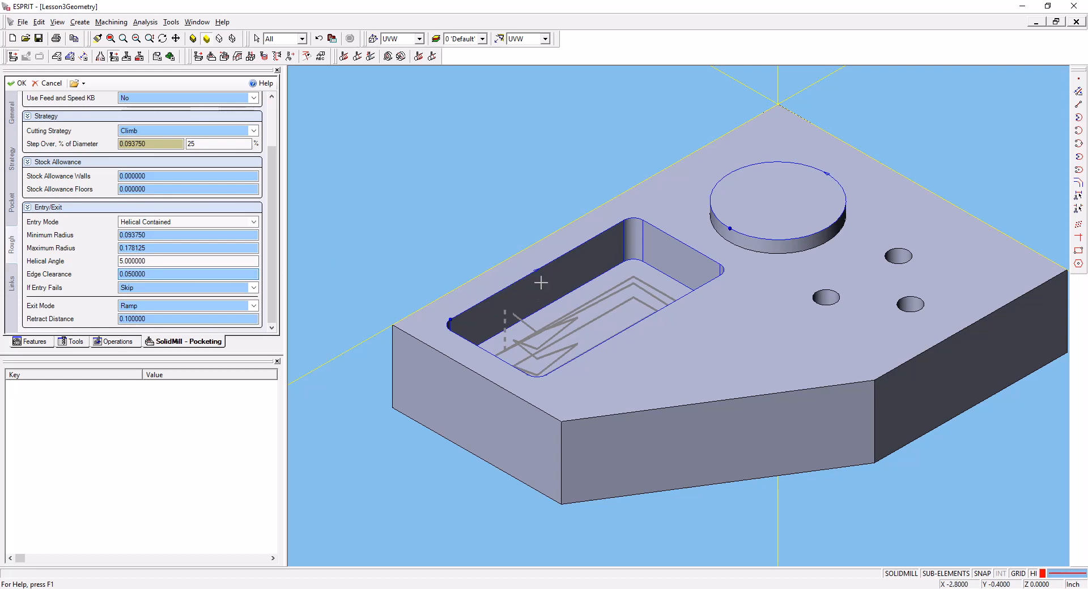
{"action": "left_click", "coordinate": [130, 273]}
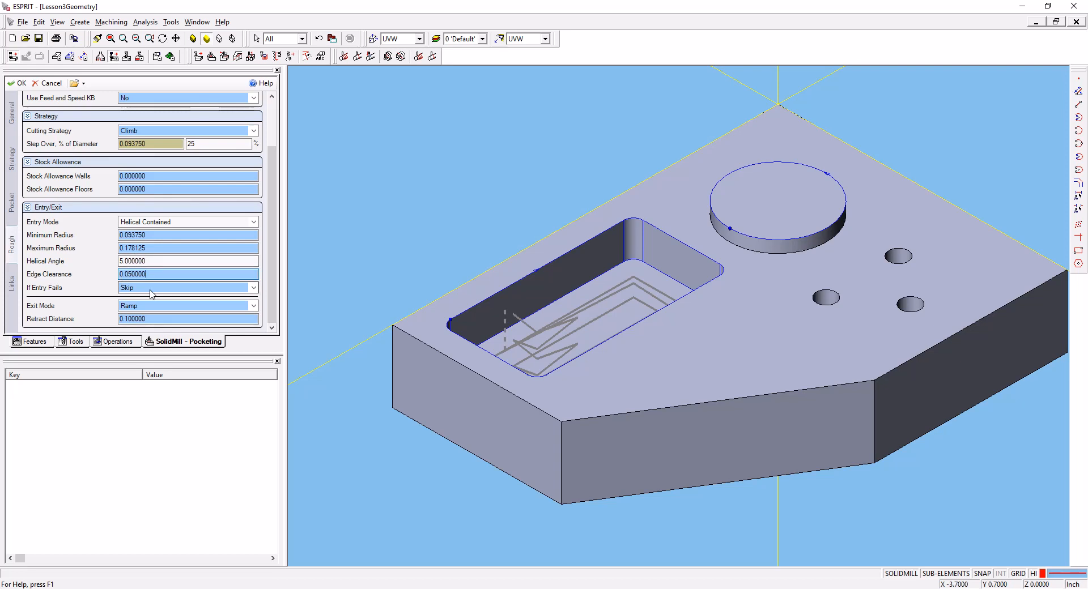
- Try Rapid Up as the rough pass exit mode and switch it back to Ramp
{"action": "left_click", "coordinate": [152, 294]}
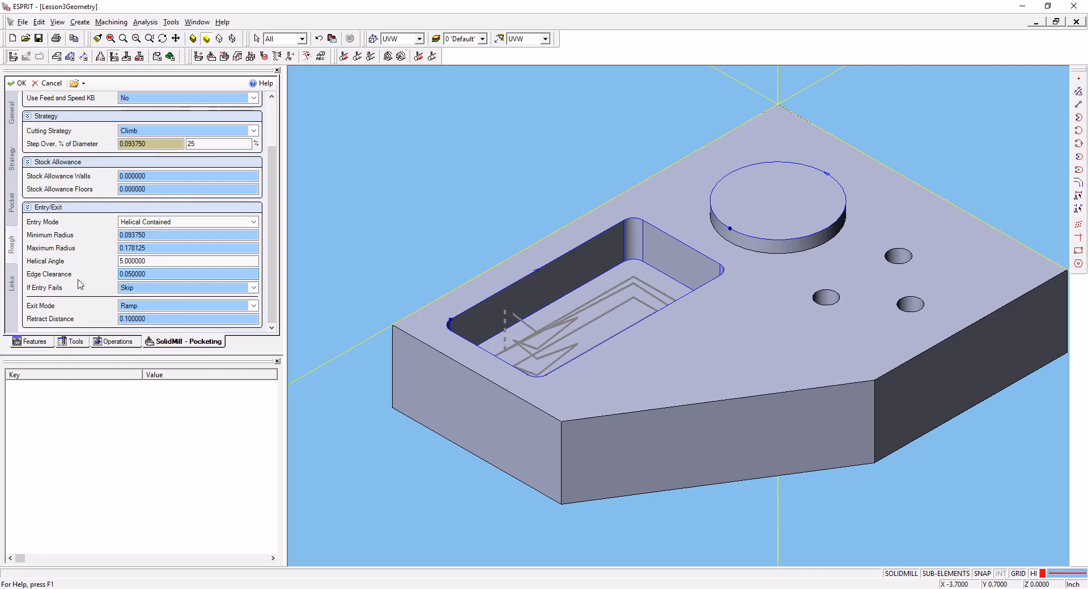
{"action": "double_click", "coordinate": [133, 306]}
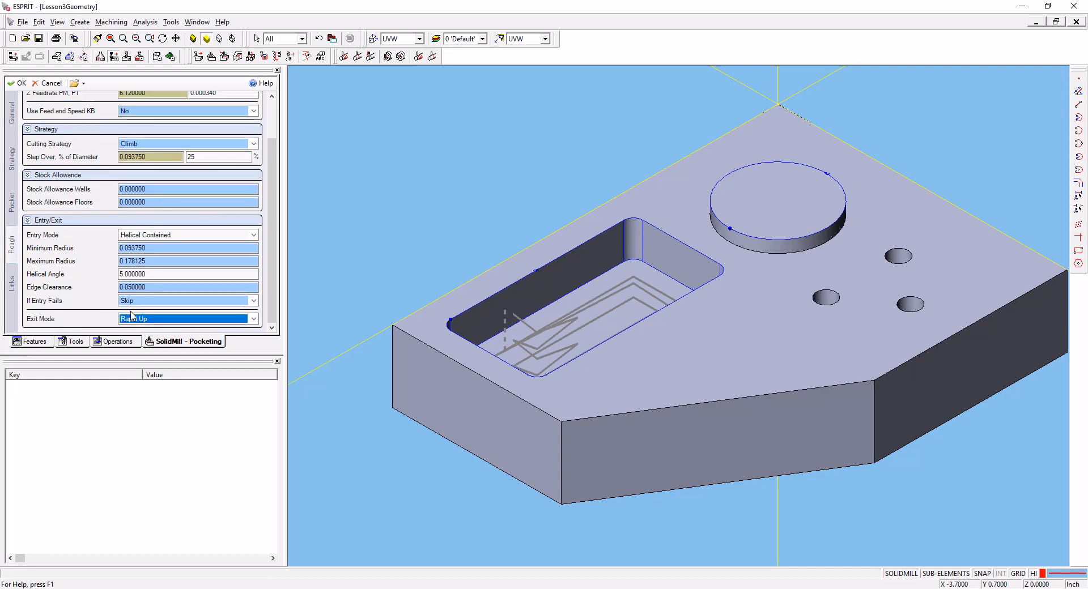
{"action": "mouse_move", "coordinate": [154, 324]}
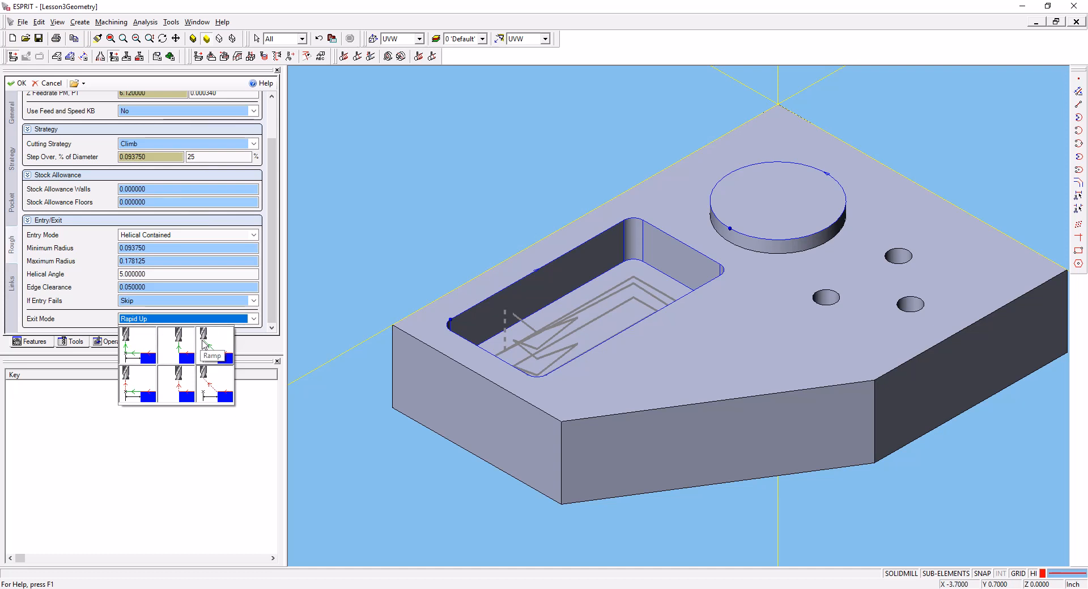
{"action": "left_click", "coordinate": [209, 340]}
{"action": "left_click", "coordinate": [95, 290]}
{"action": "scroll", "coordinate": [98, 289], "scroll_direction": "down", "scroll_amount": 1}
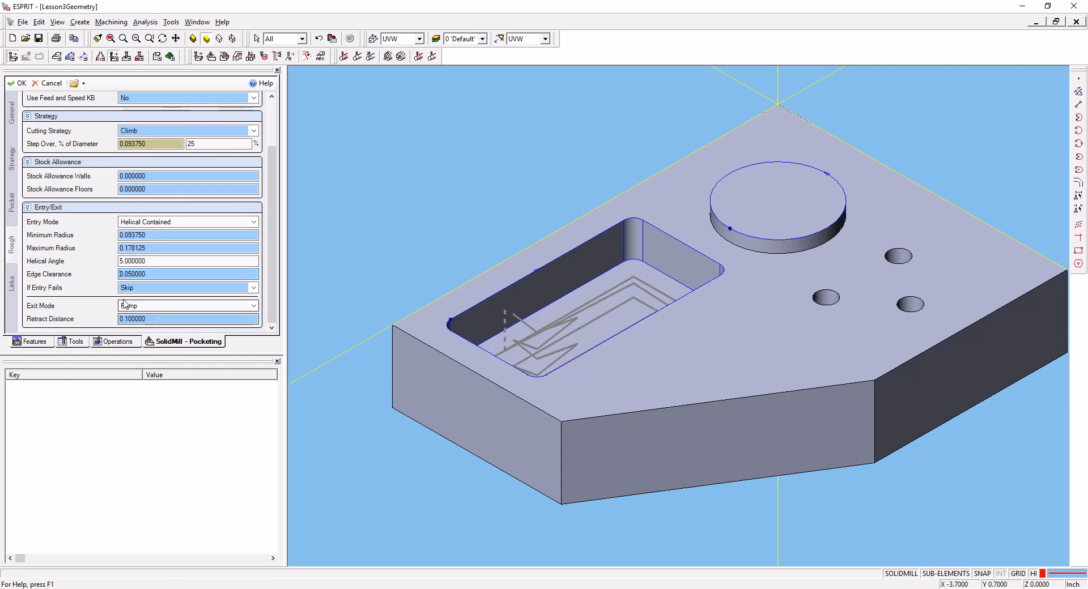
- Review the clearance, return plane and retract plane of the pocketing operation and accept the edited operation
{"action": "left_click", "coordinate": [13, 283]}
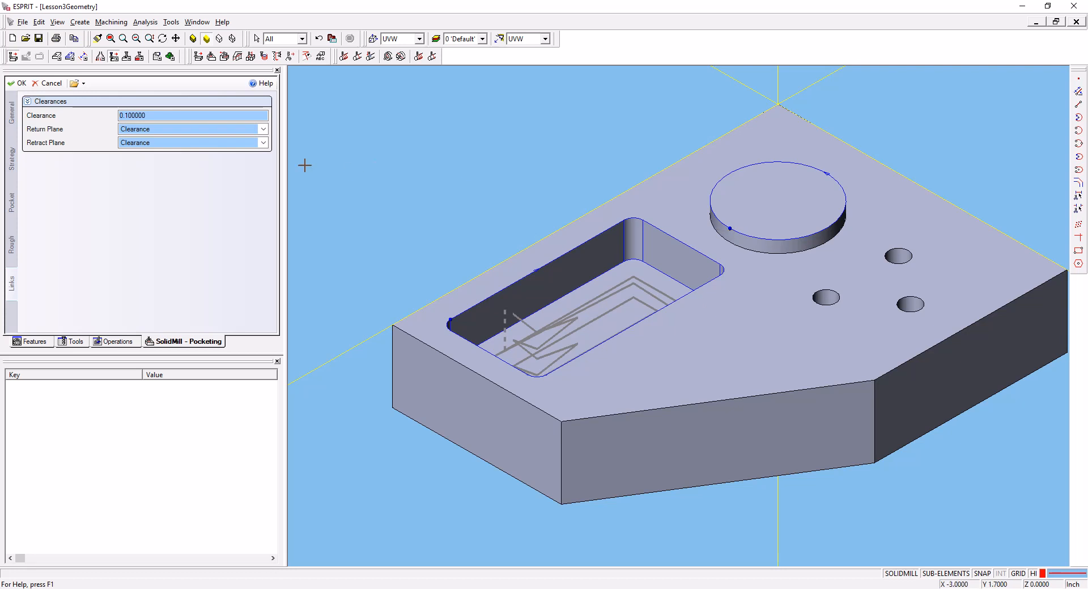
{"action": "left_click", "coordinate": [128, 115]}
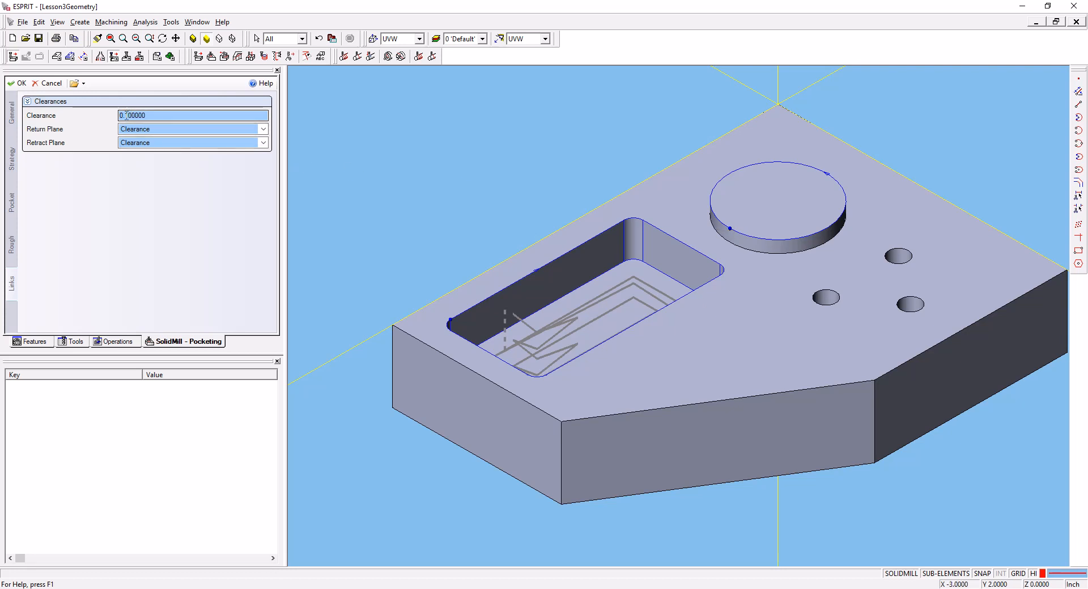
{"action": "left_click_drag", "start_coordinate": [126, 115], "coordinate": [151, 115]}
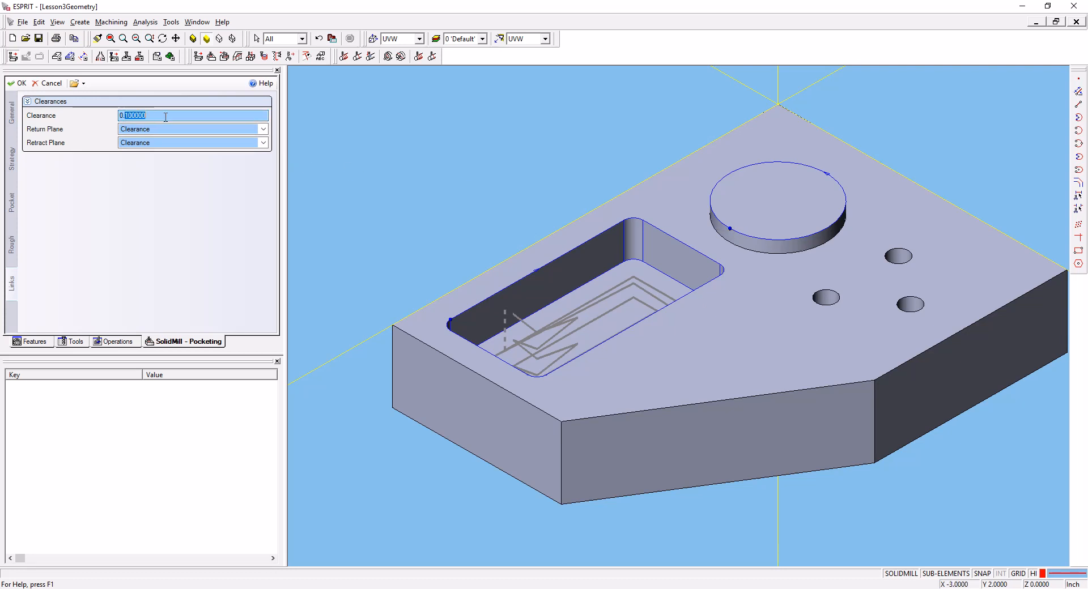
{"action": "key", "text": "BackSpace"}
{"action": "left_click", "coordinate": [22, 87]}
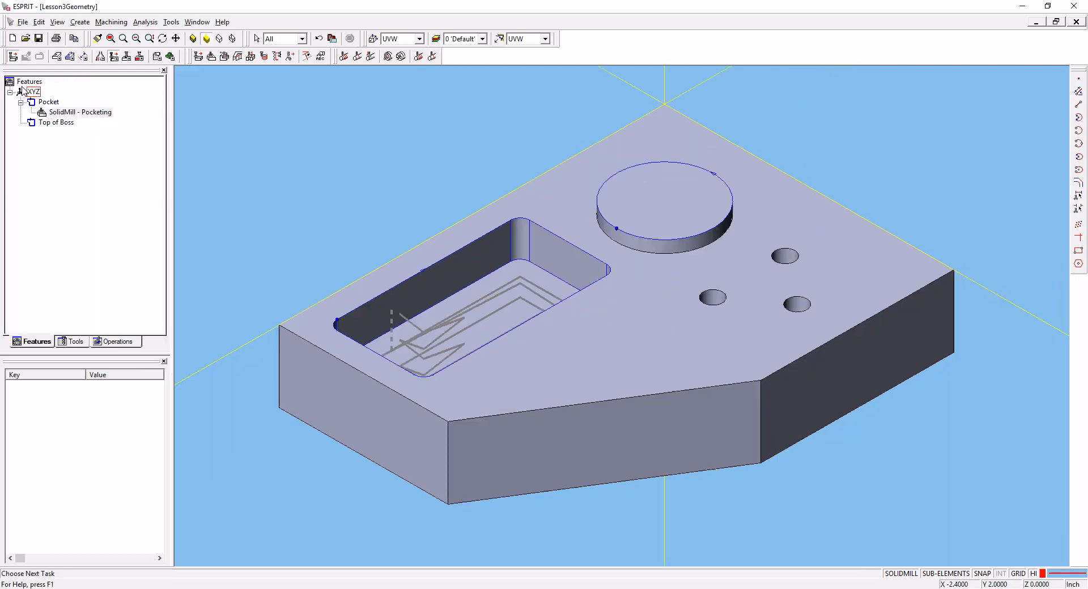